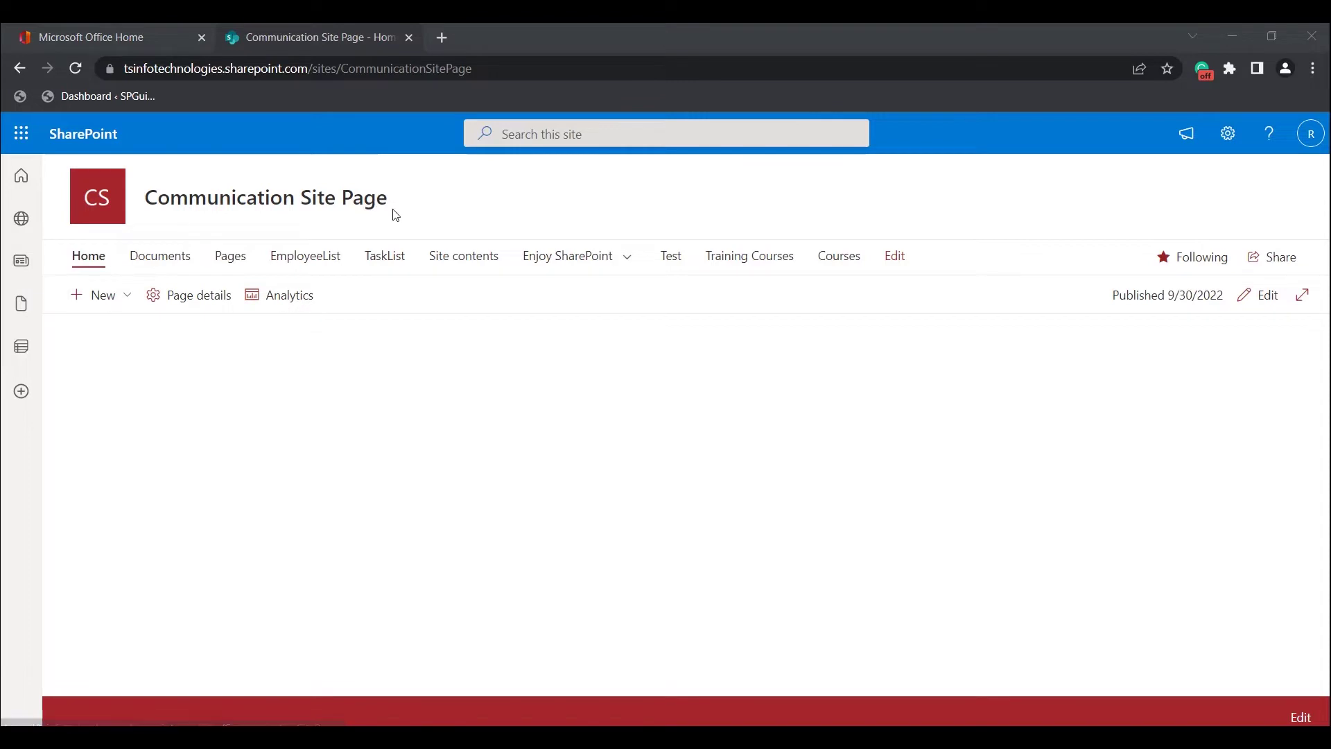
Step: Create a new blank list named TestList
click(124, 309)
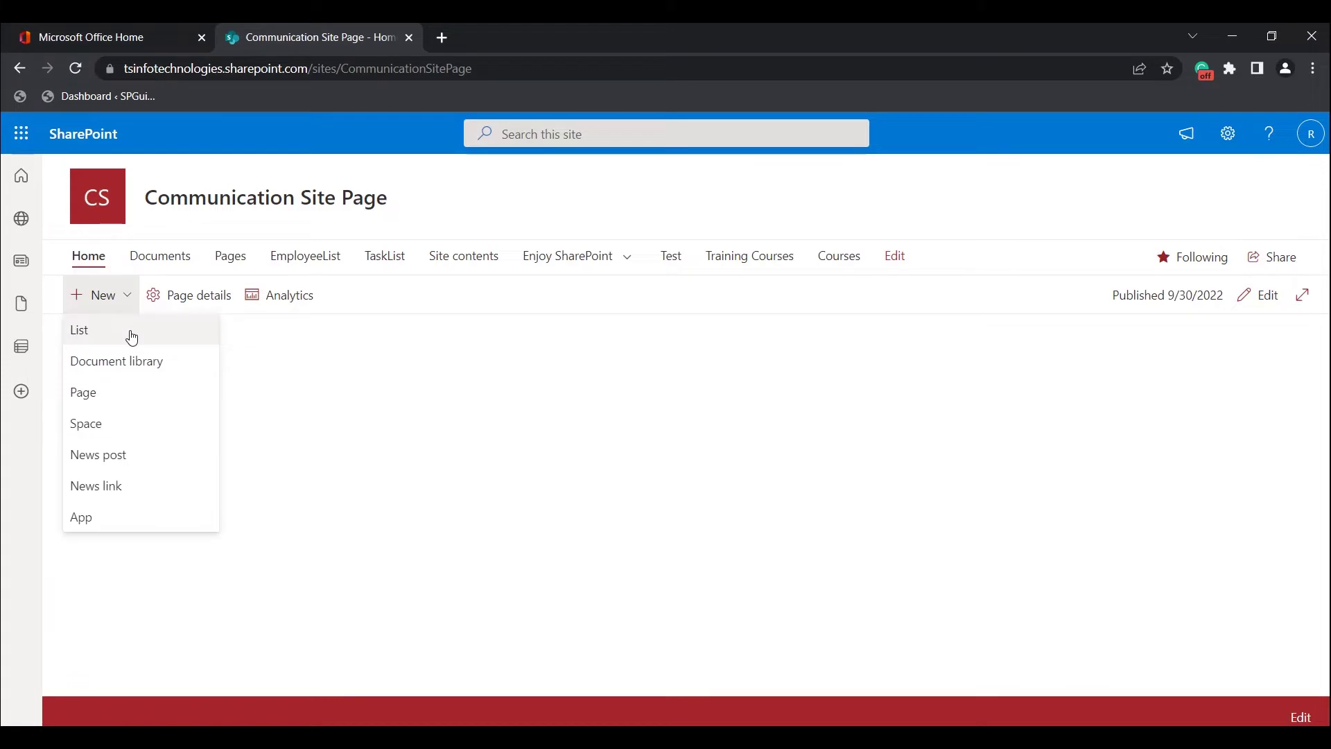
click(132, 337)
click(244, 256)
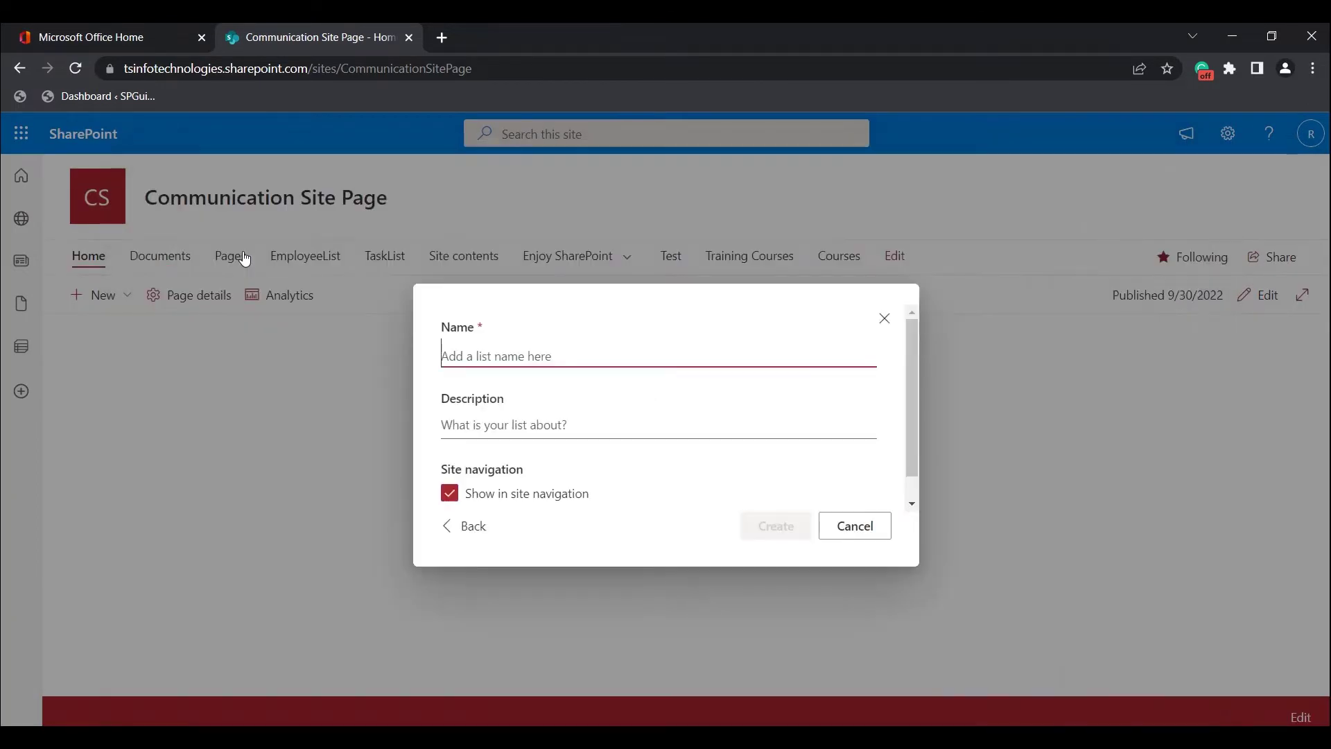
text(TestList)
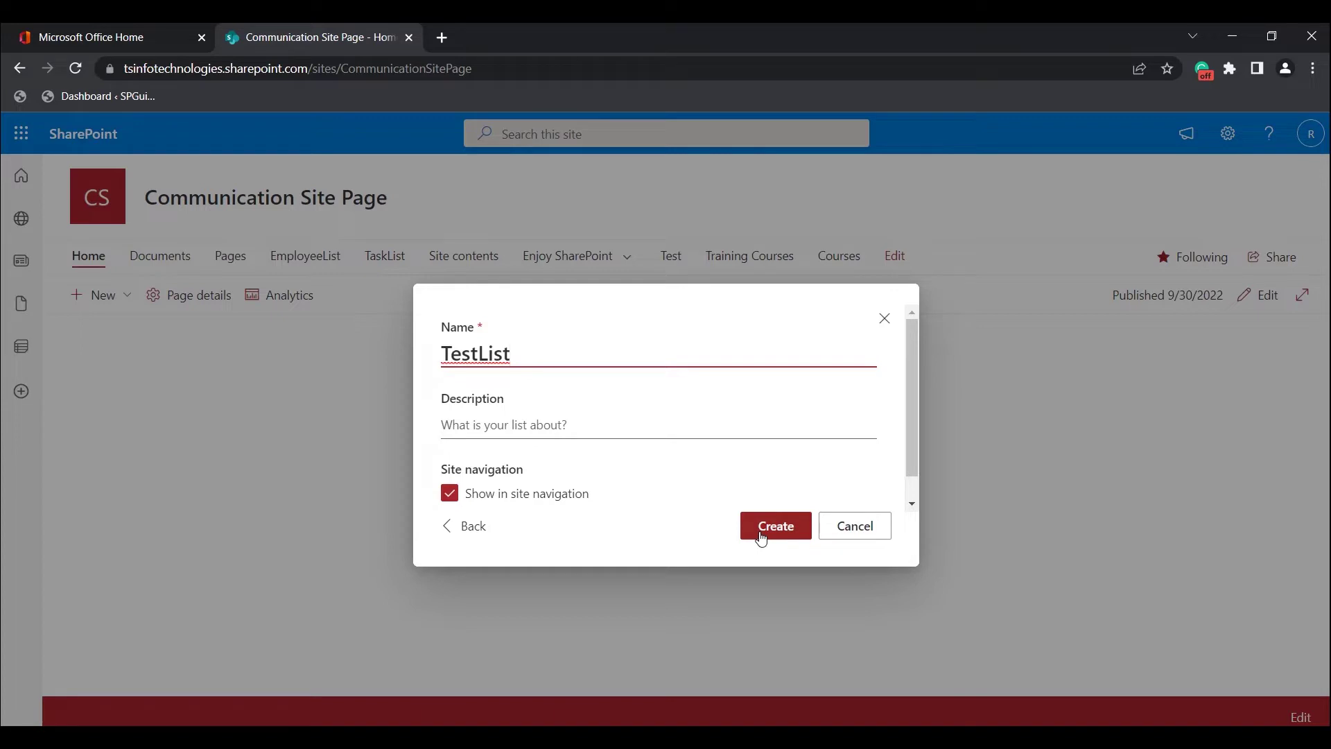
click(775, 525)
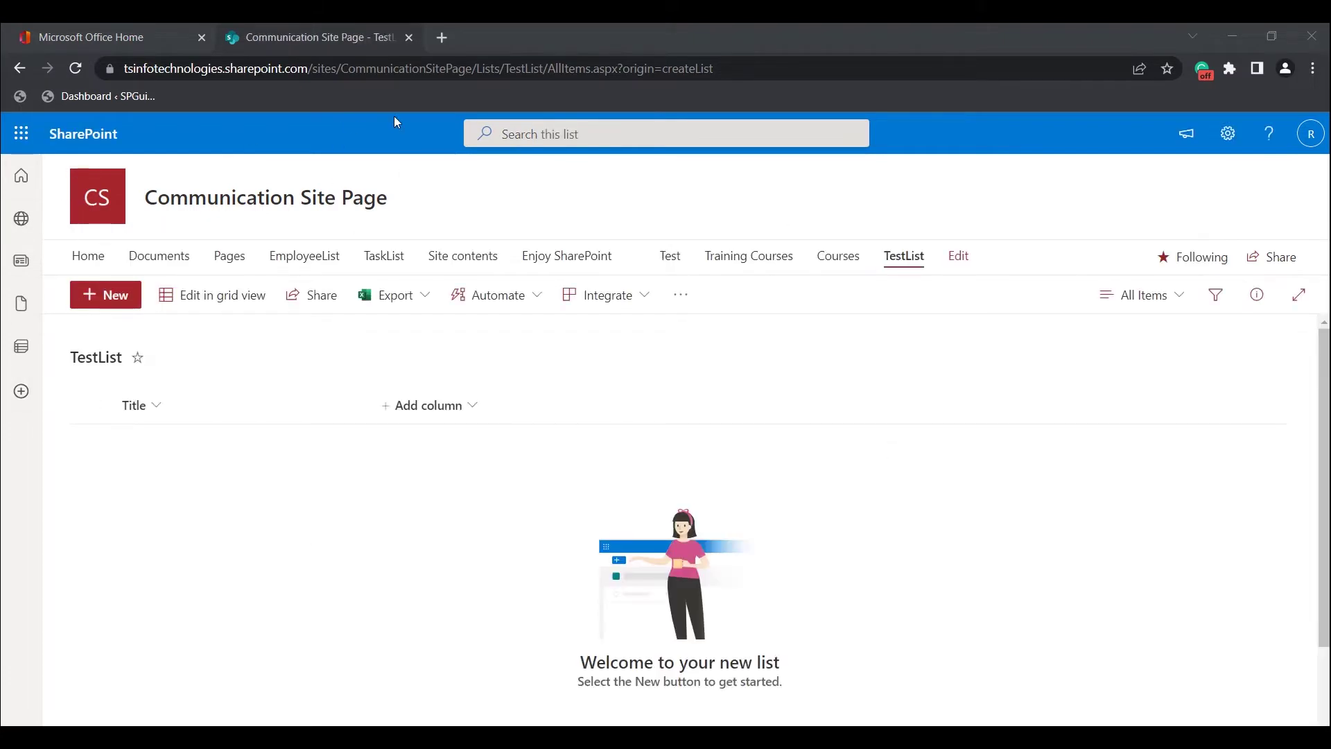
Step: Add an item titled TestListExample to TestList, then return to the home page
click(110, 295)
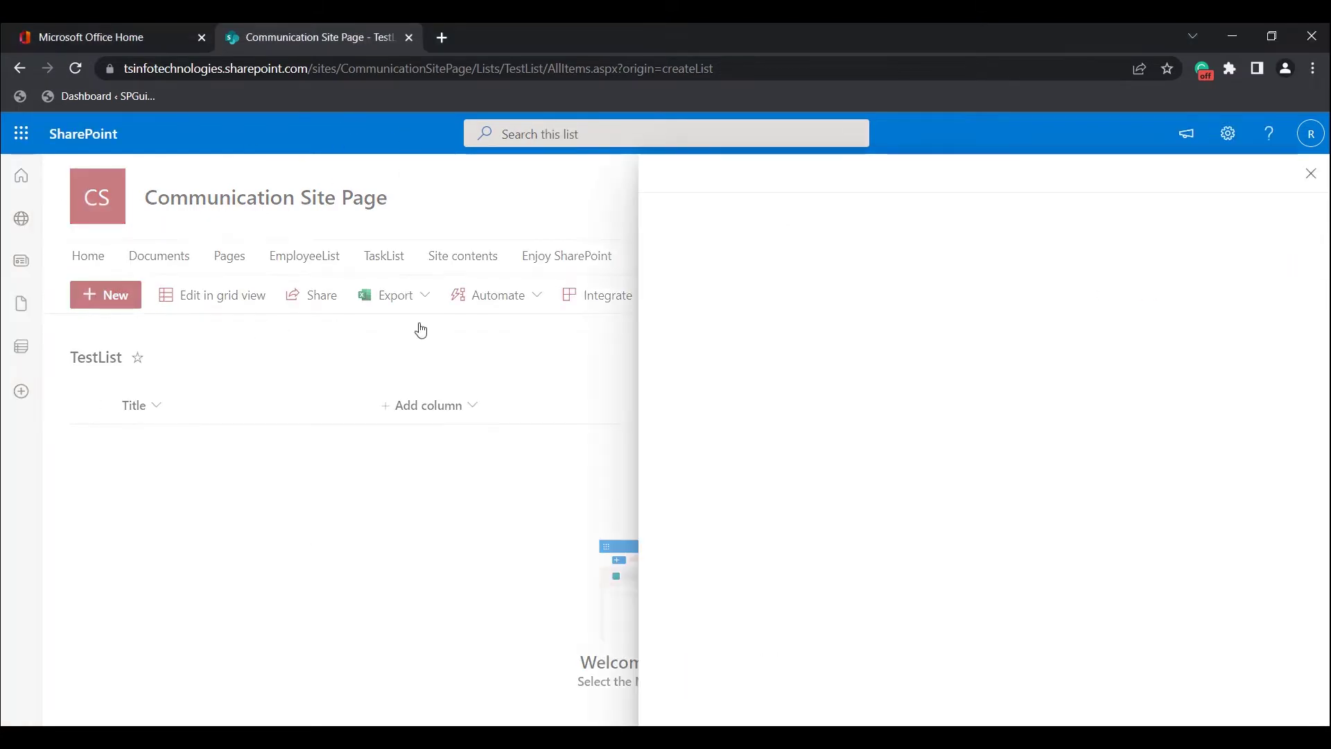
text(TestListExample)
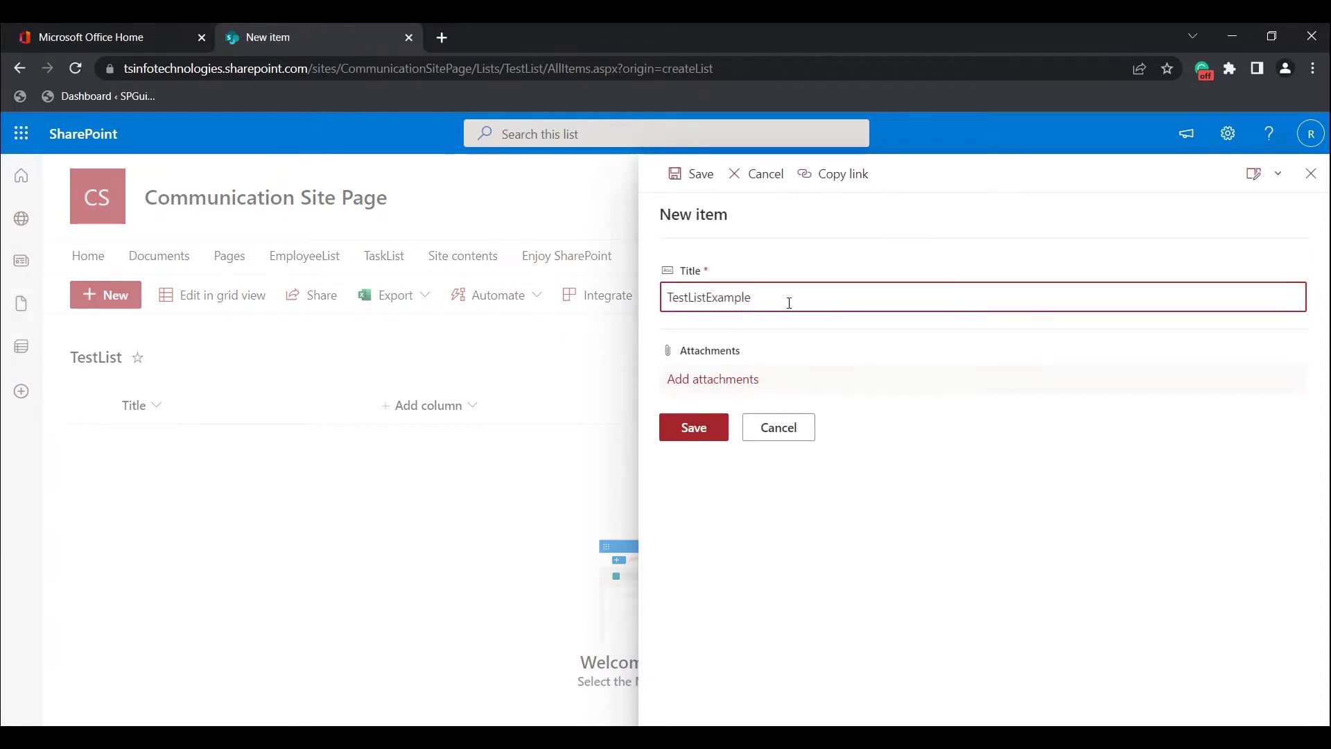
click(706, 427)
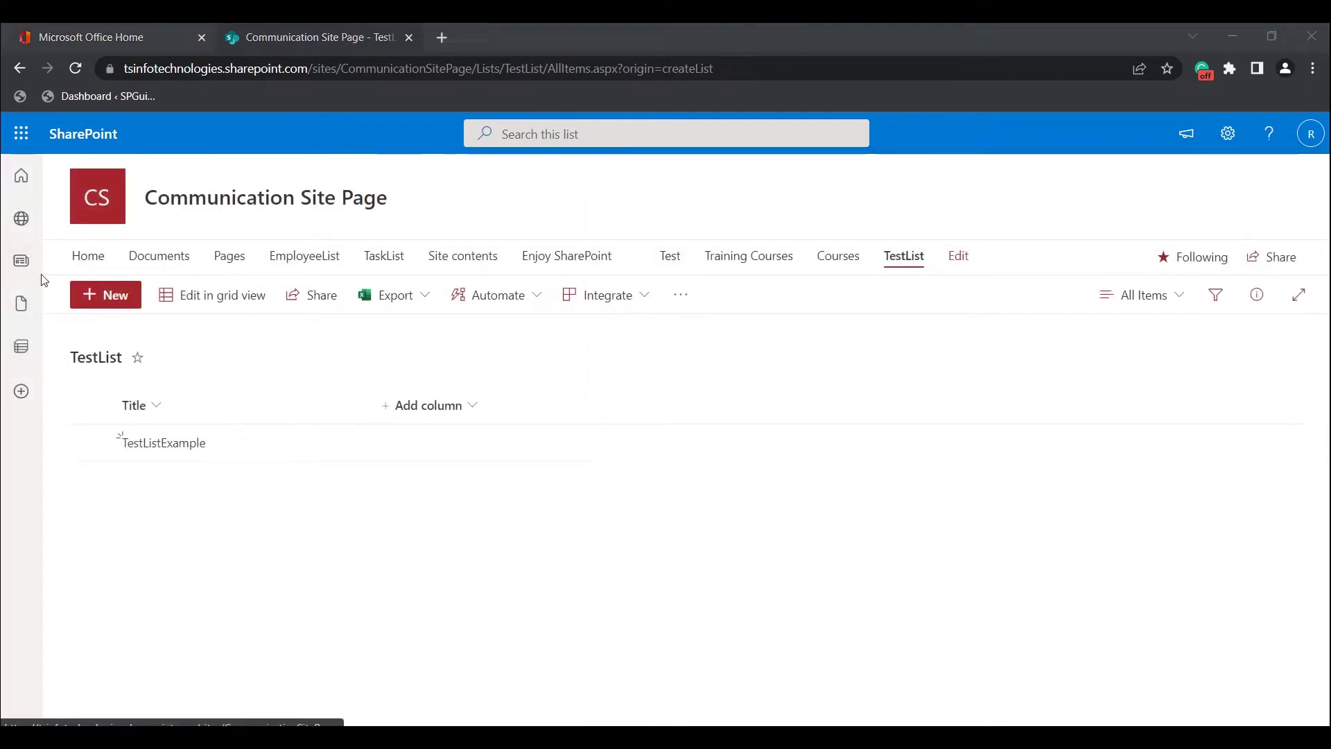
click(100, 264)
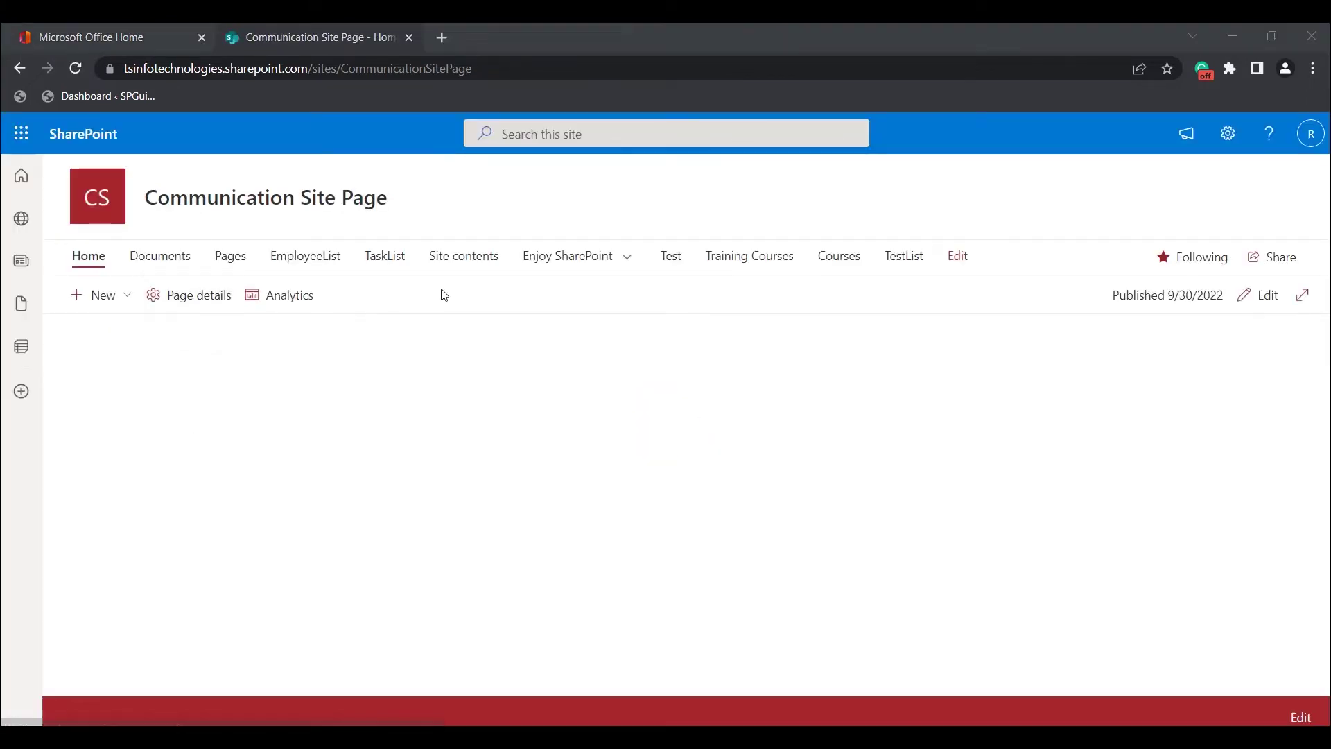
Step: Edit the home page and add a one-column section containing a List web part
click(1255, 298)
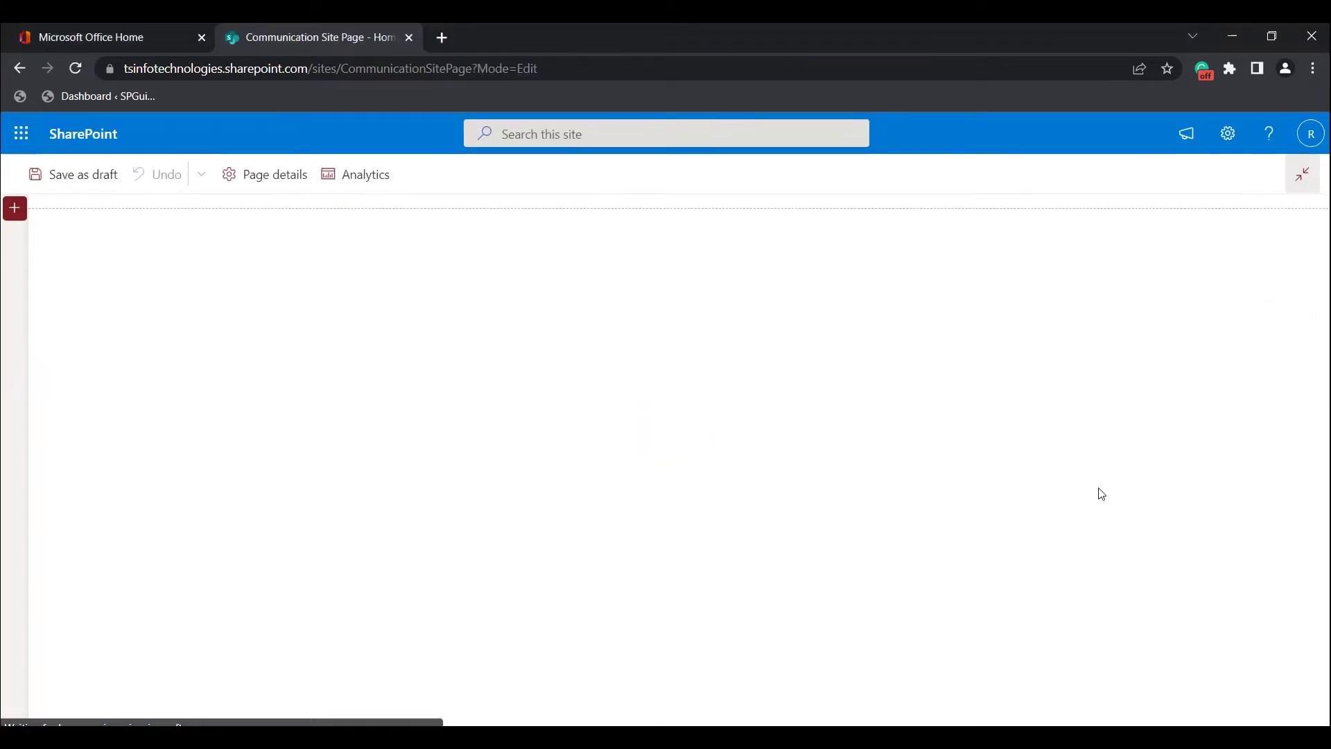
click(16, 211)
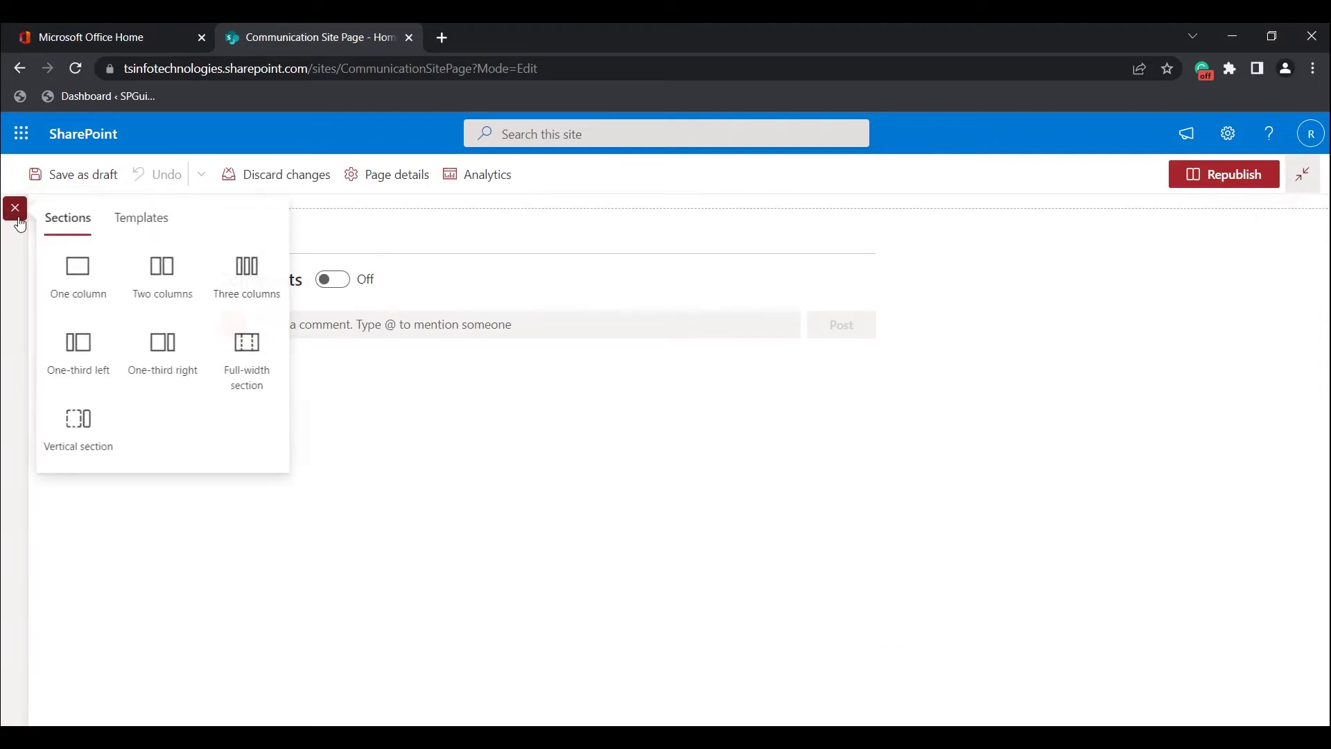
click(69, 284)
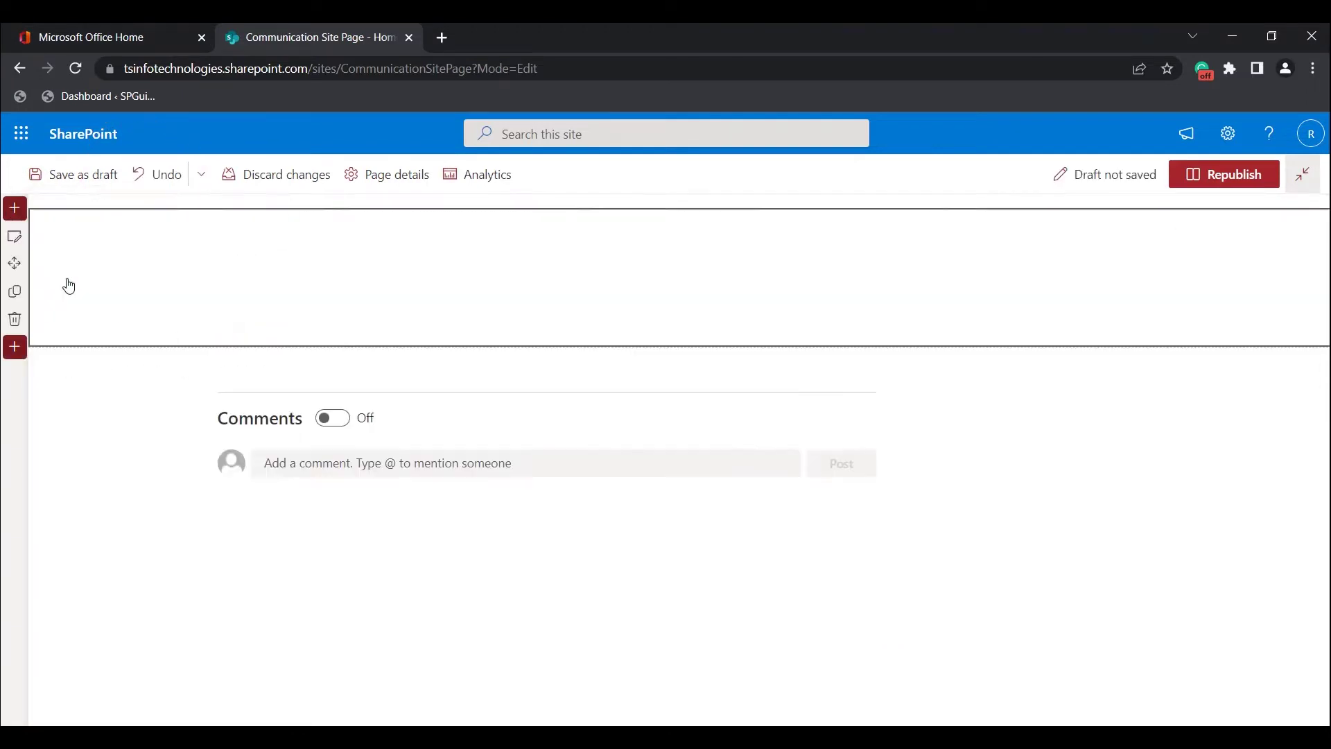
click(679, 222)
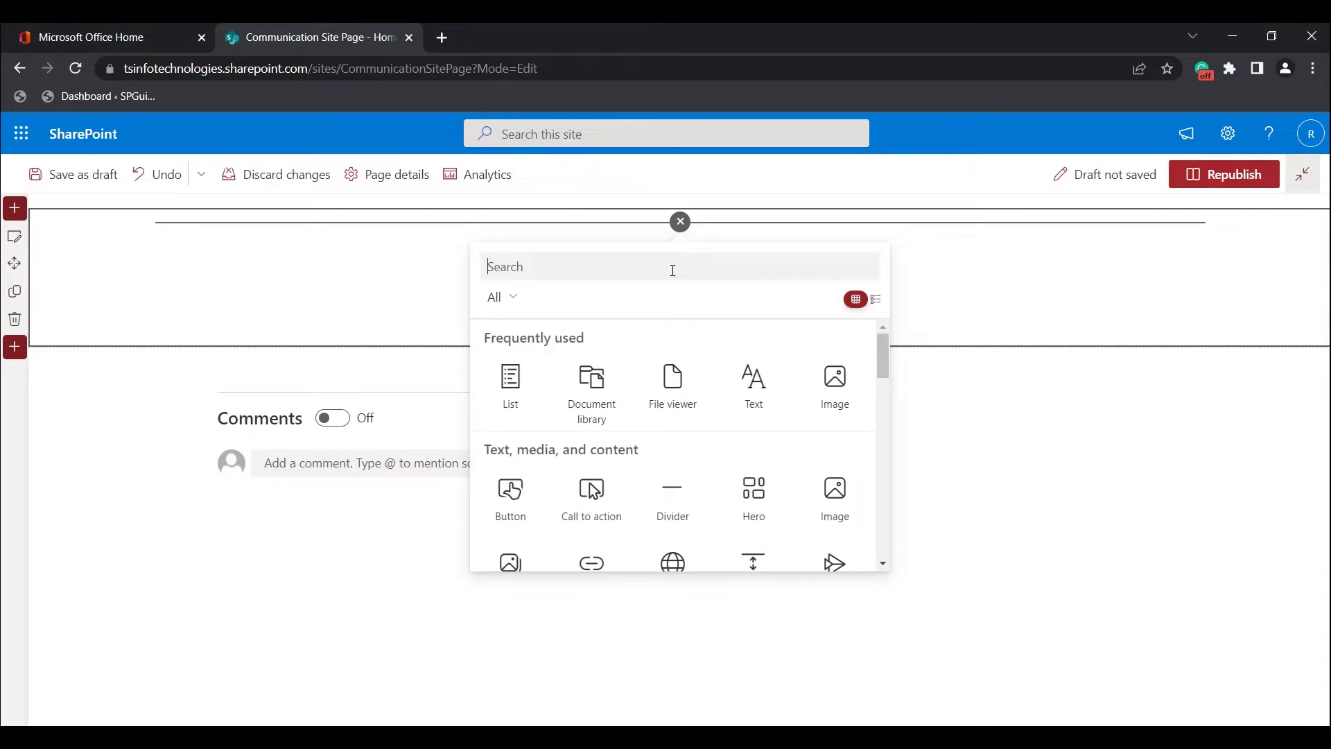
text(list)
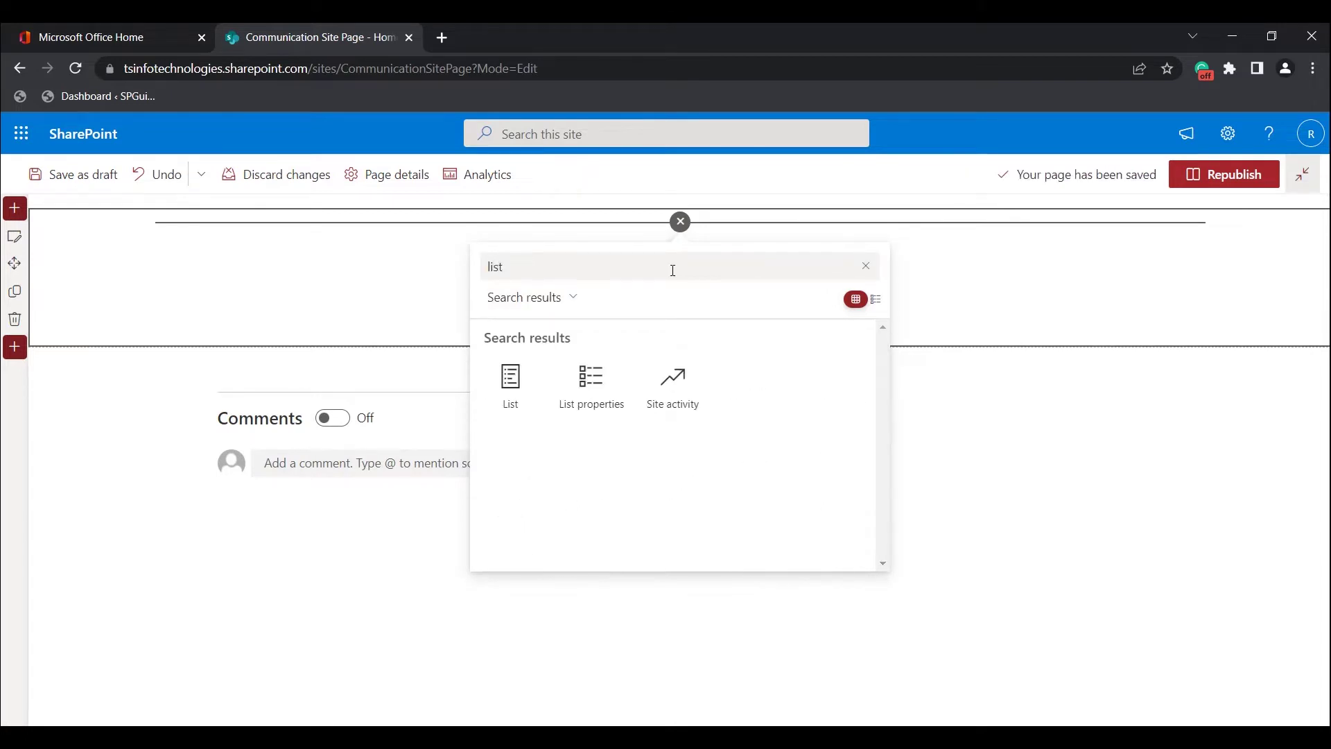
click(533, 406)
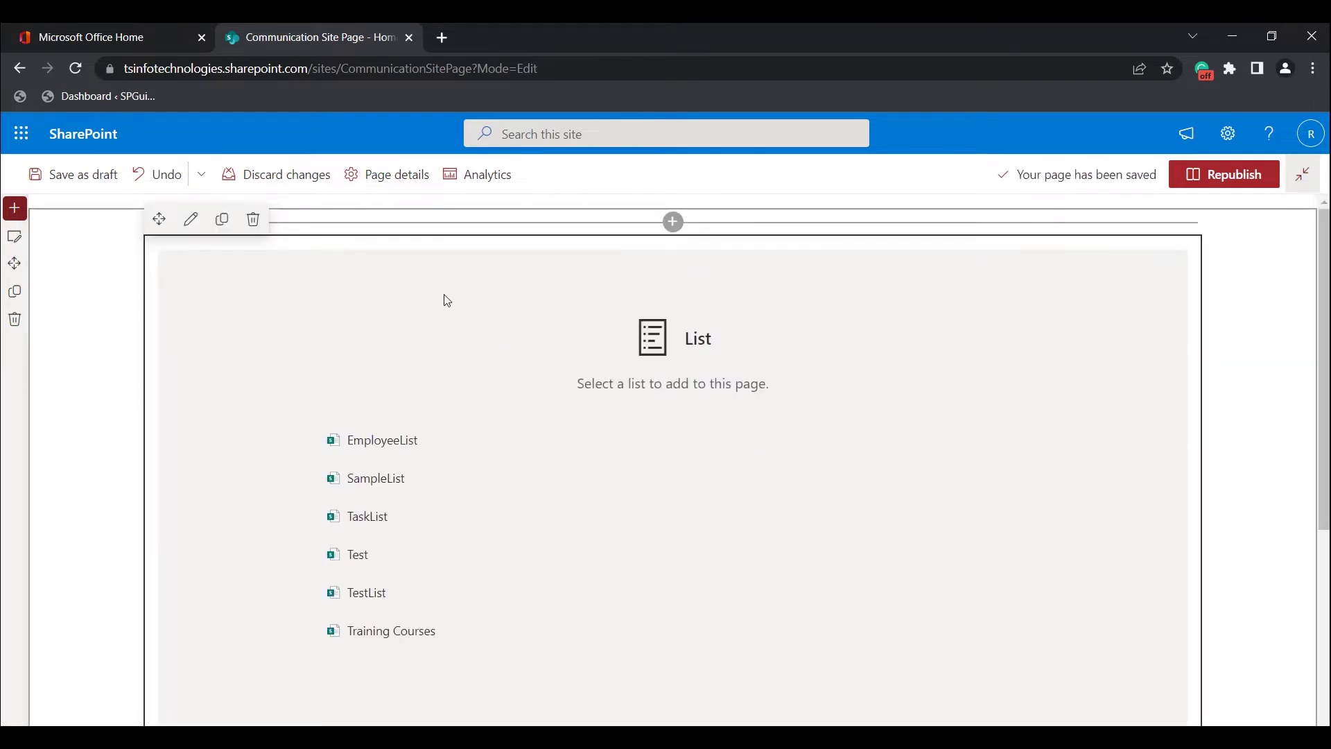
scroll(527, 411, down, 1)
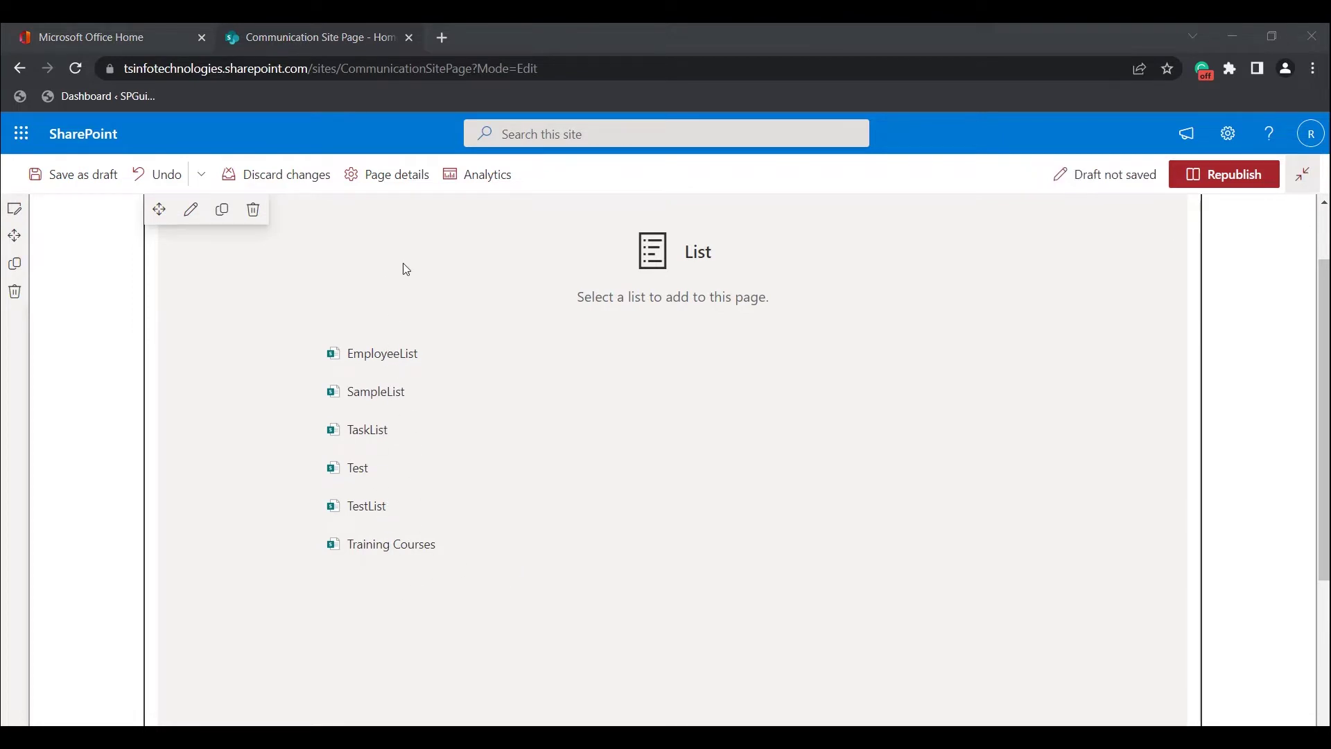
Step: Show TestList in the List web part, then switch its source list to EmployeeList and apply
click(365, 507)
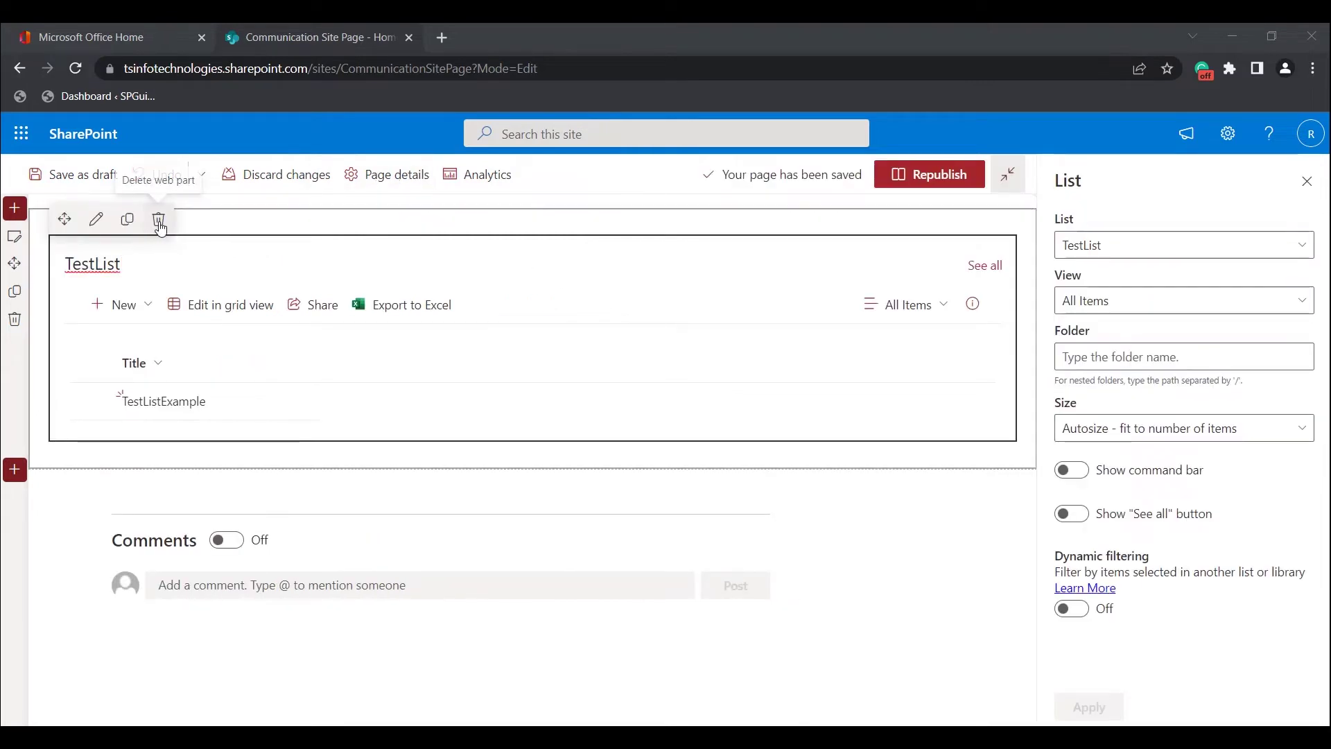
click(95, 221)
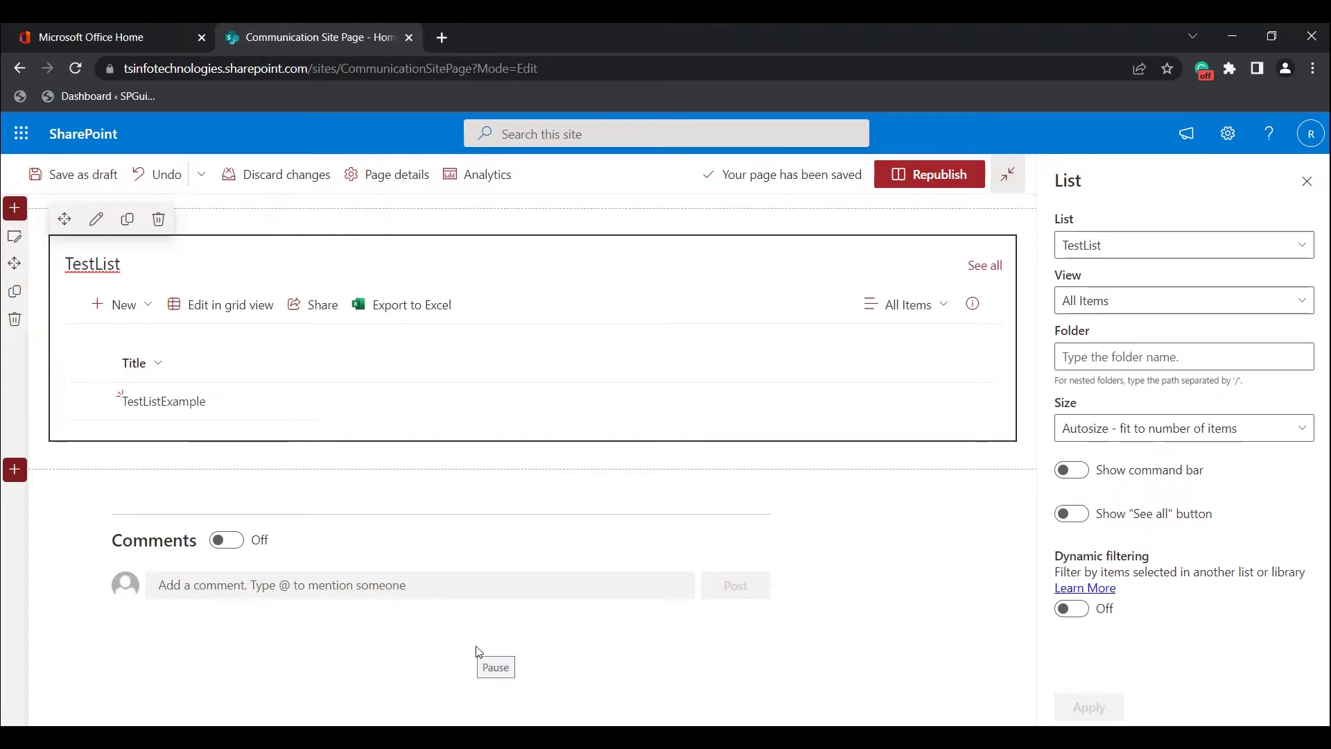
click(1093, 254)
click(1093, 254)
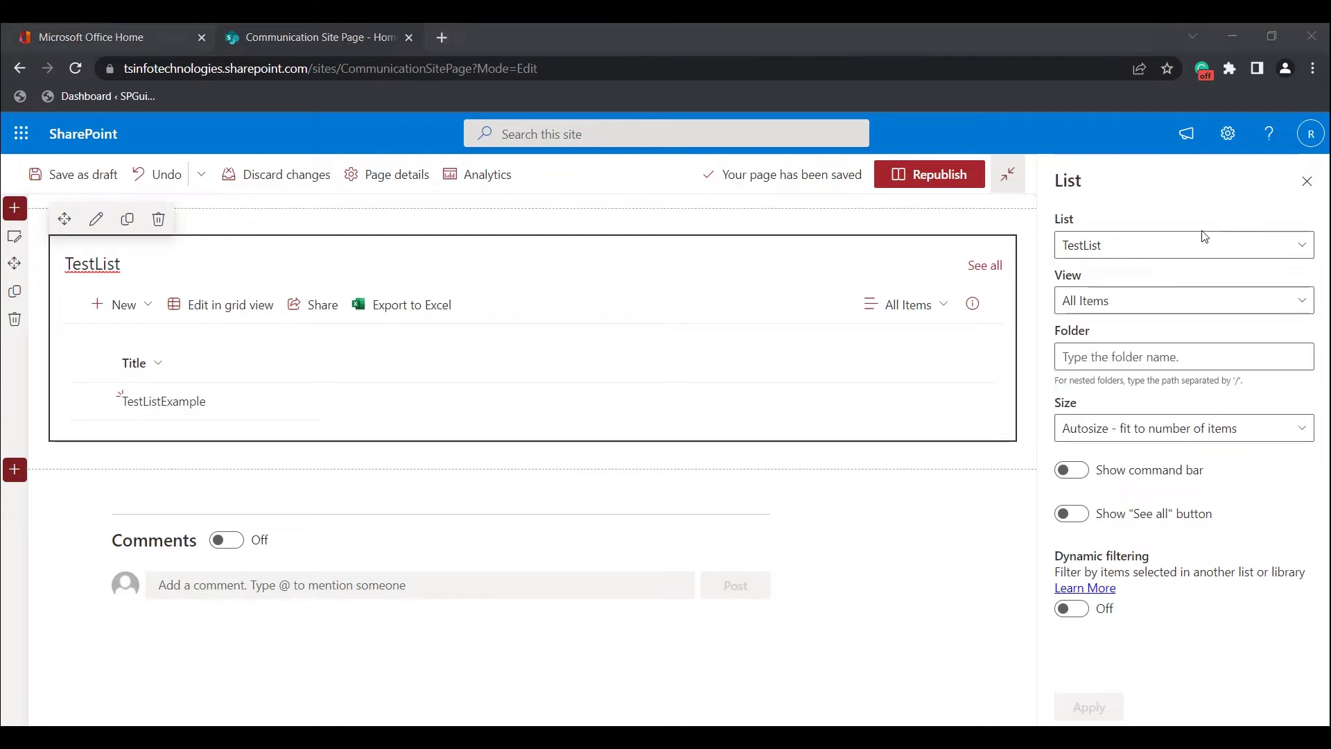
click(1183, 253)
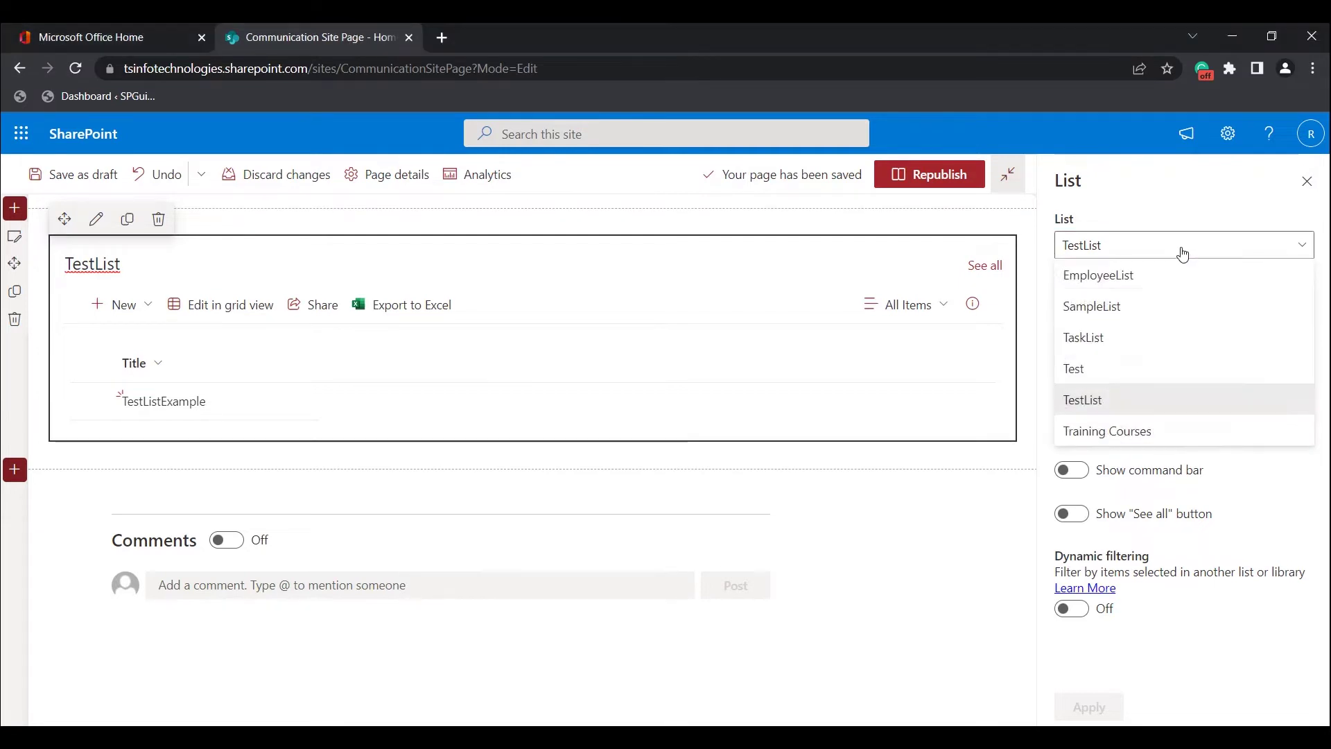
click(1138, 279)
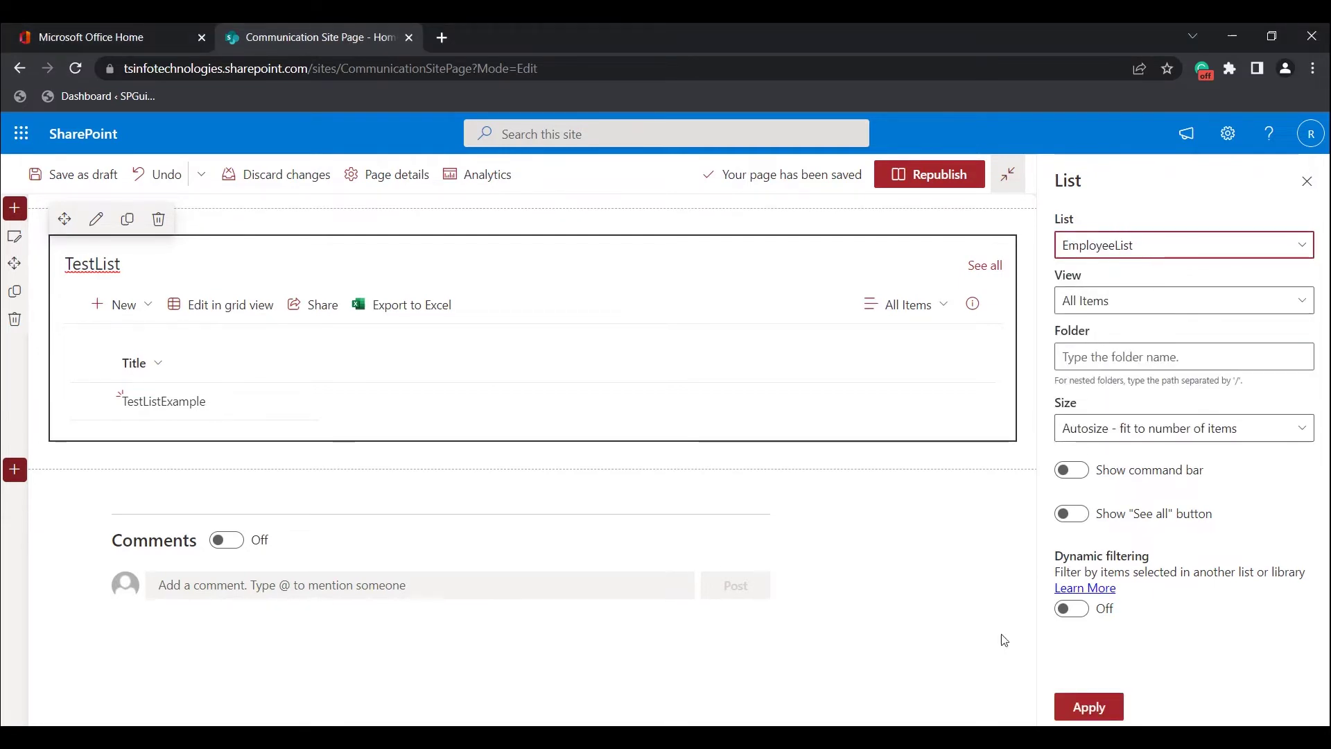
click(1081, 703)
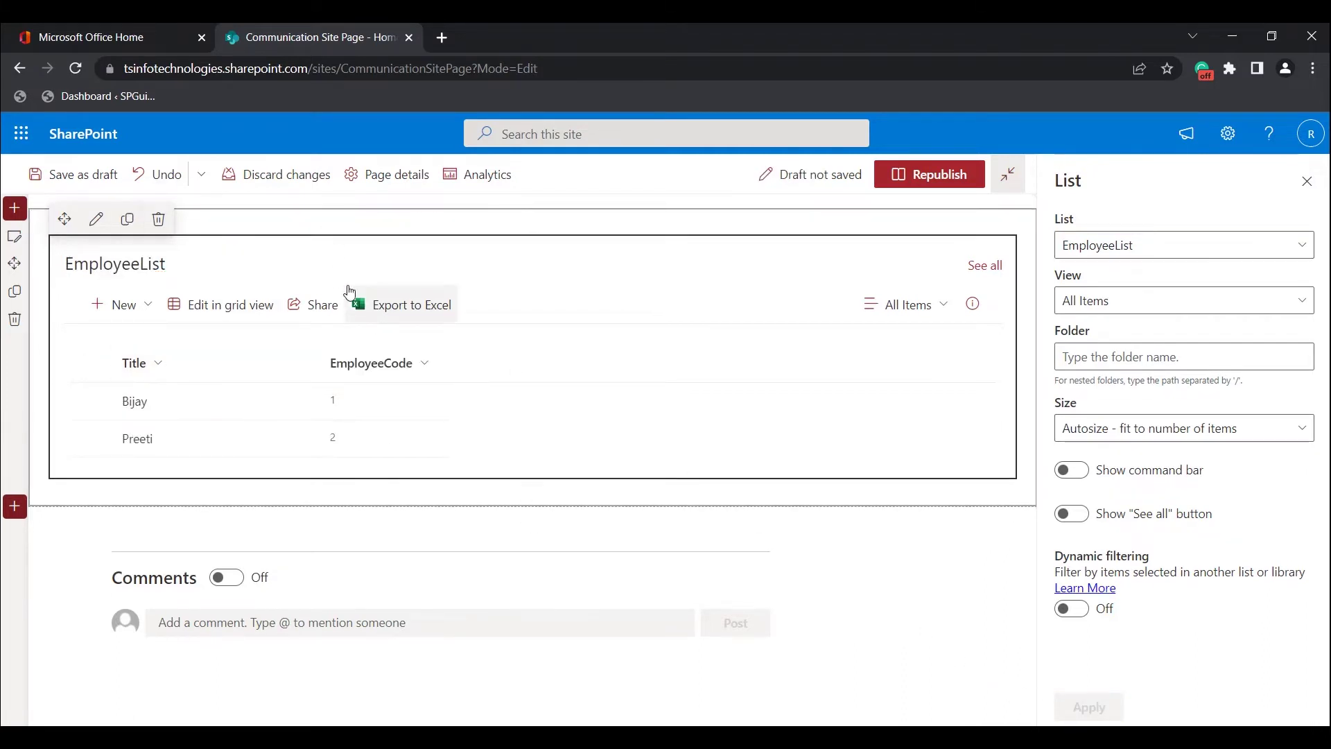
click(1179, 428)
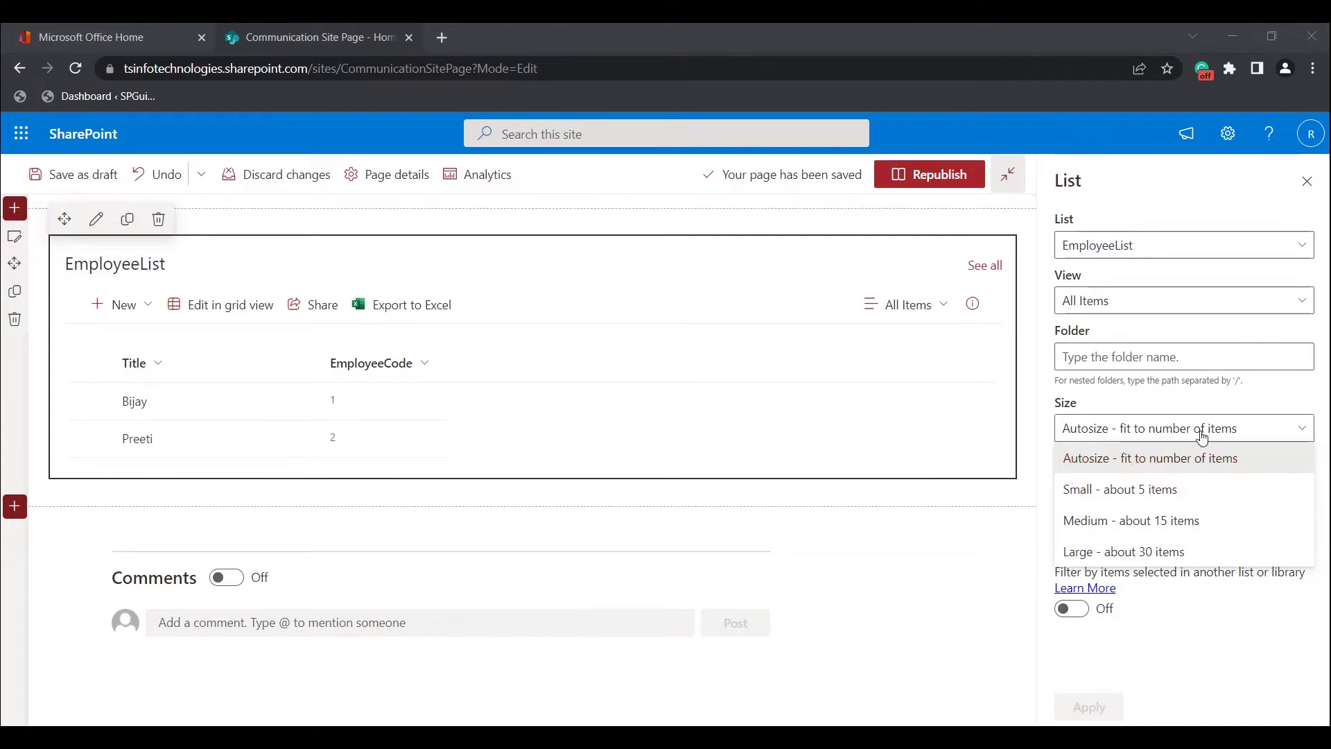
Step: Keep the EmployeeList web part sized to fit items and hide its command bar and See all link
click(1117, 427)
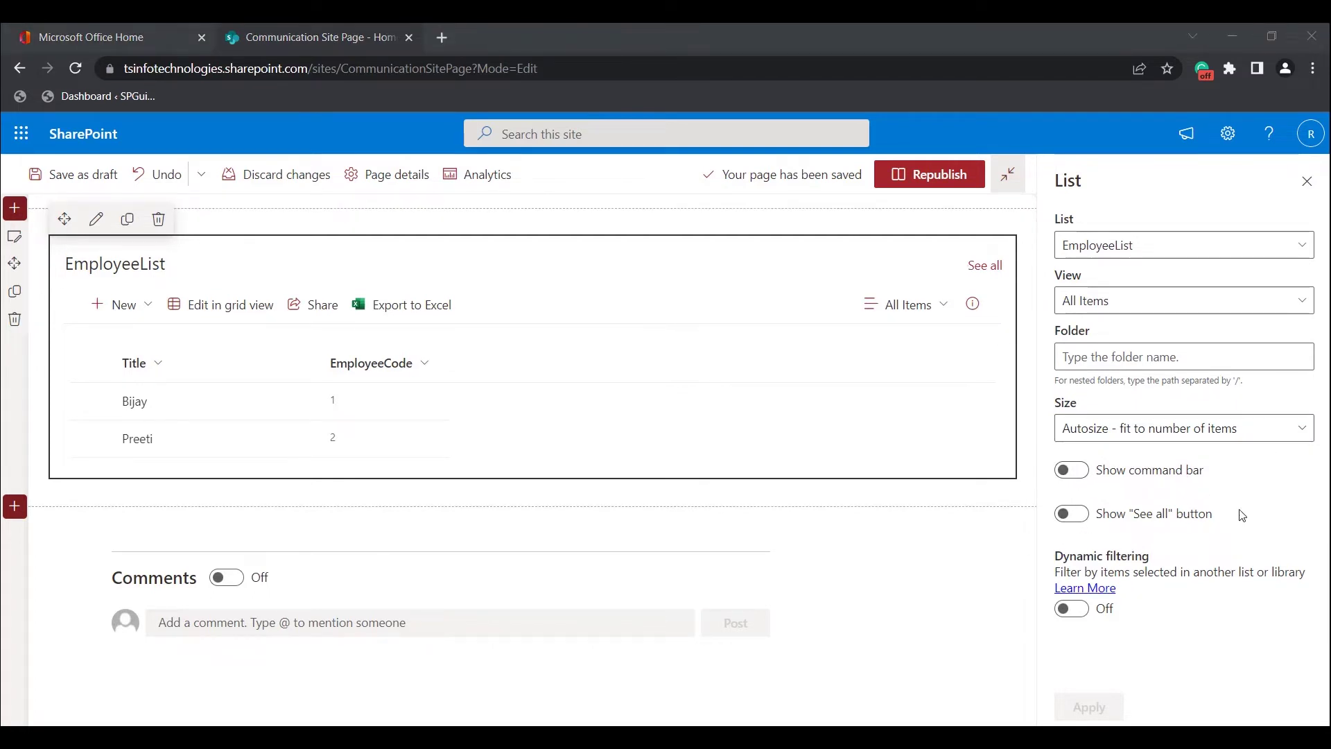
click(1074, 471)
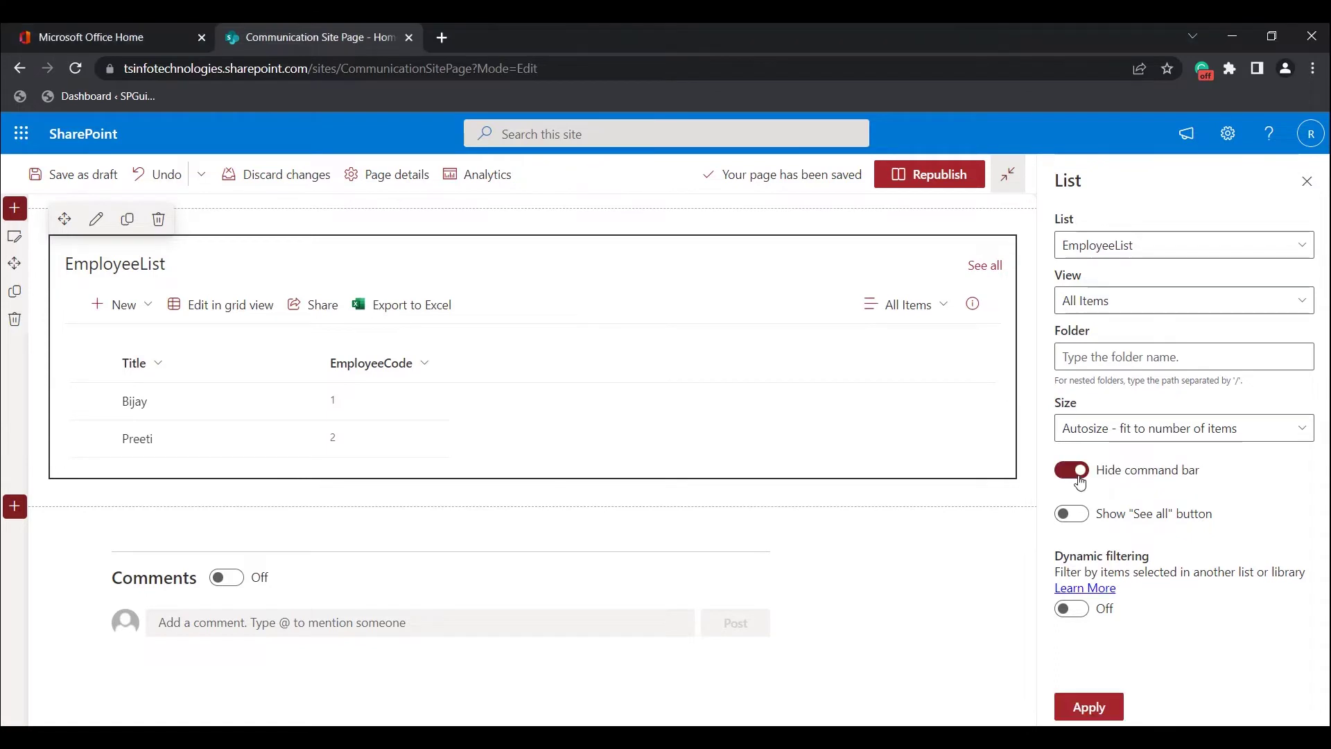
click(1071, 514)
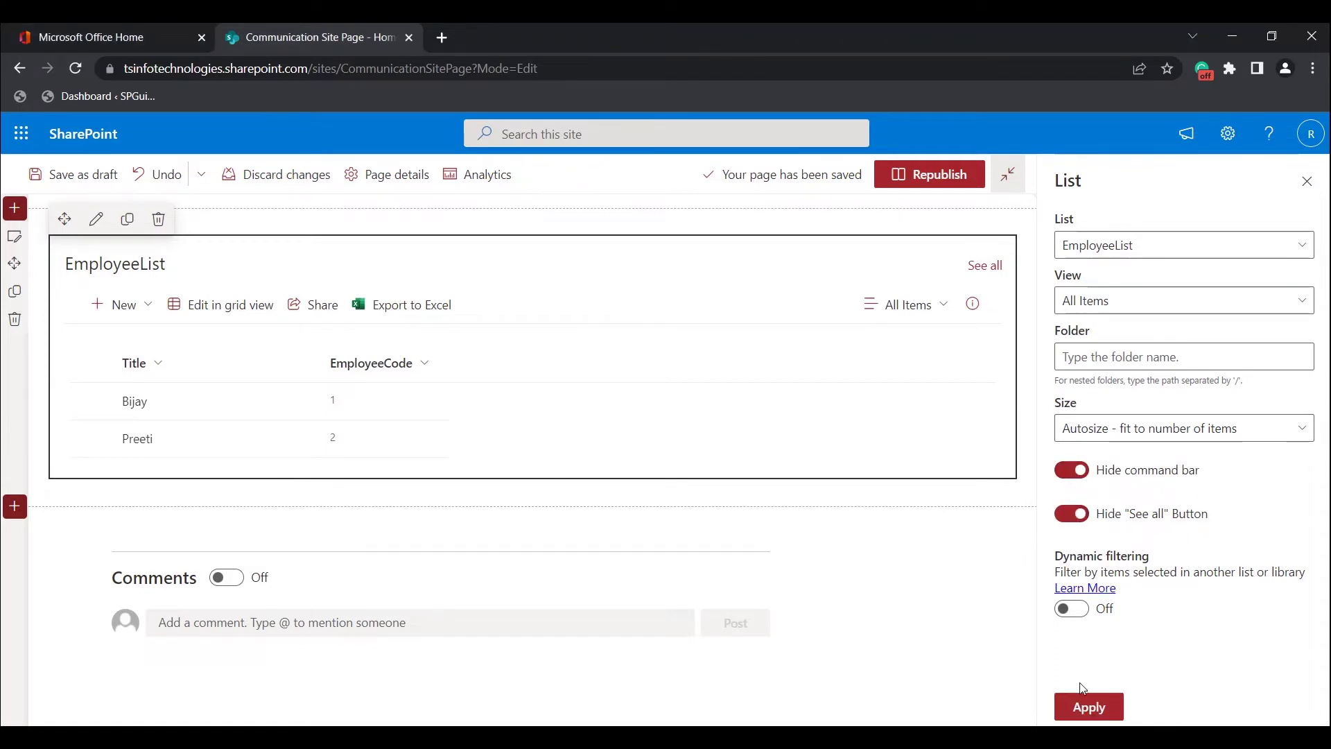
click(1086, 707)
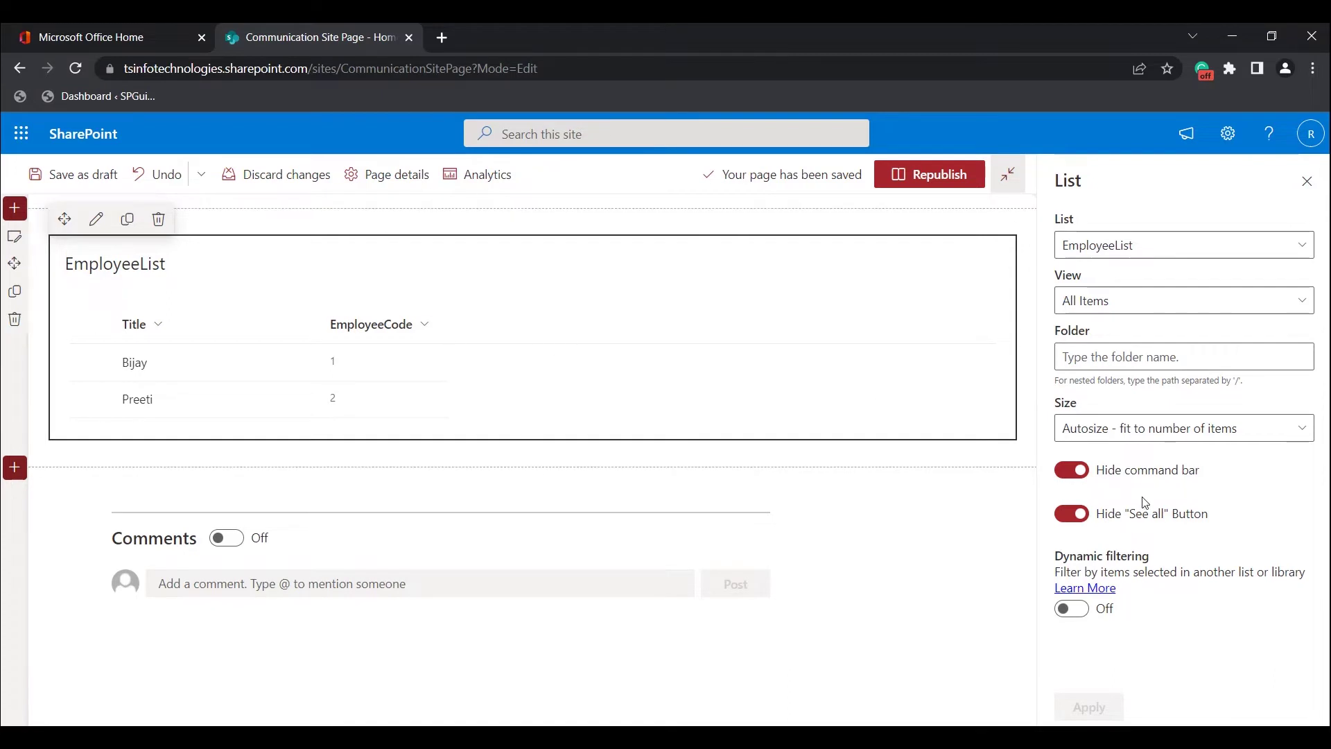
Step: Restore the command bar and See all link on the EmployeeList web part
click(1086, 478)
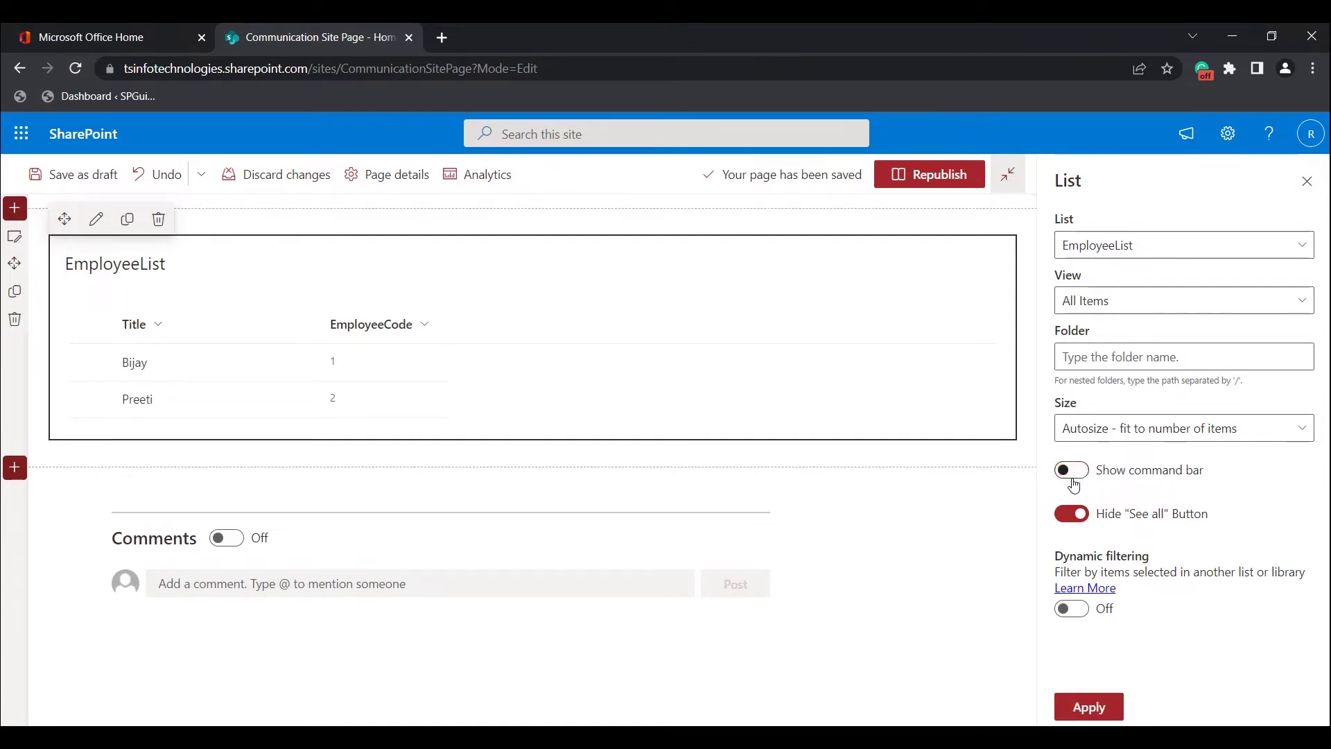
click(1073, 519)
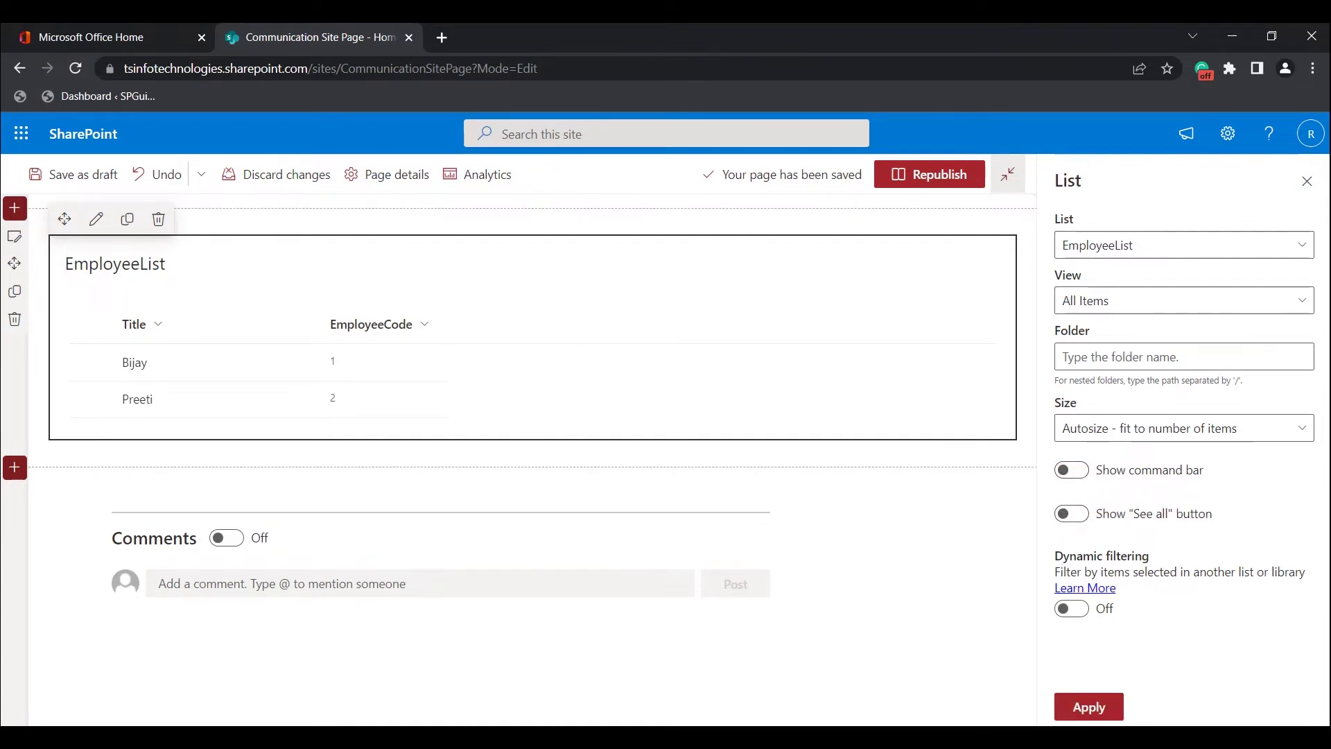
click(1080, 707)
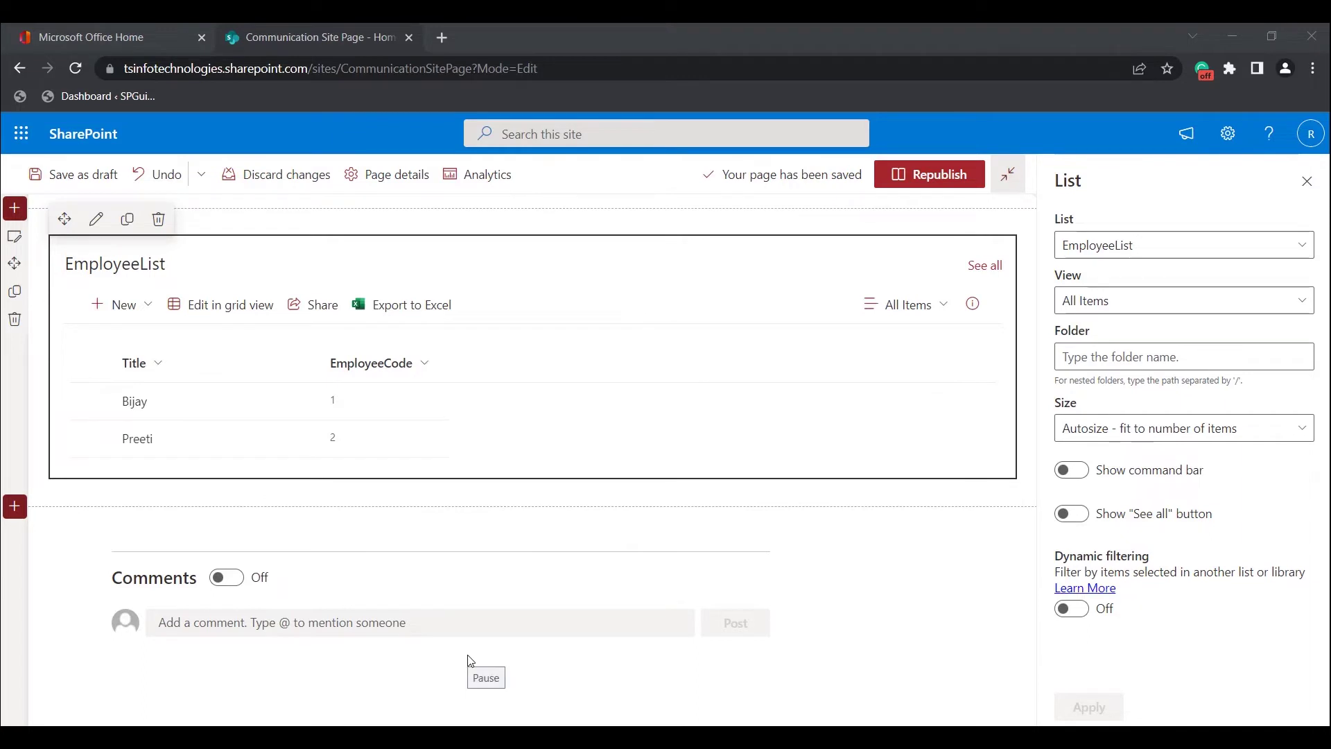
Step: Close the settings pane, re-enter edit mode and add a two-column section below EmployeeList
key(Escape)
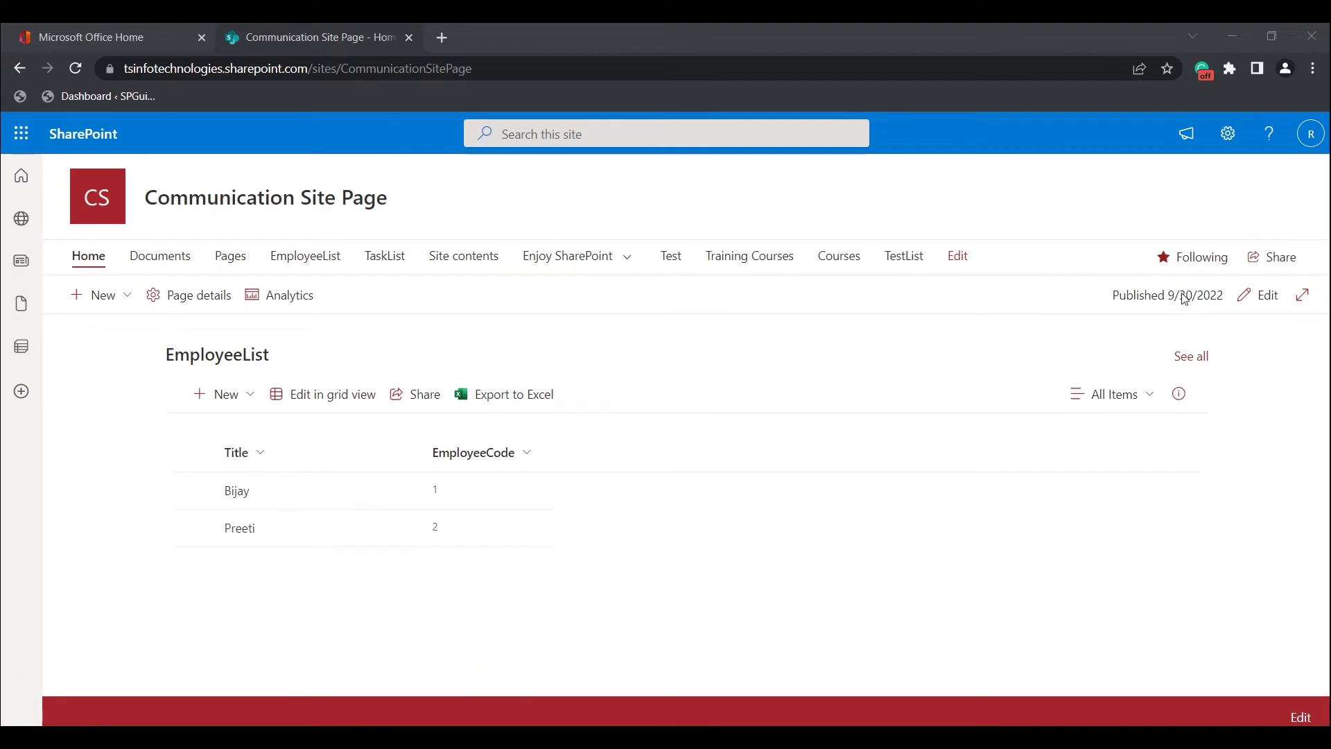
click(1264, 297)
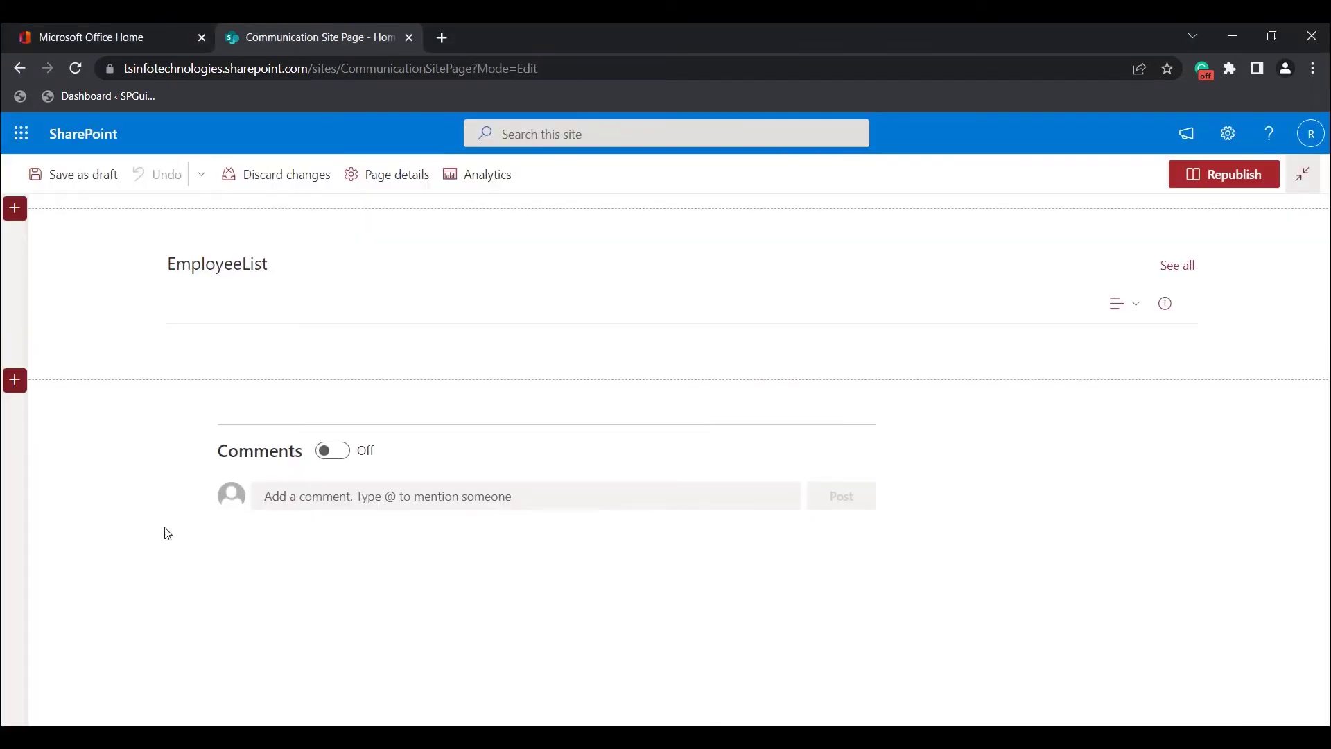
click(14, 508)
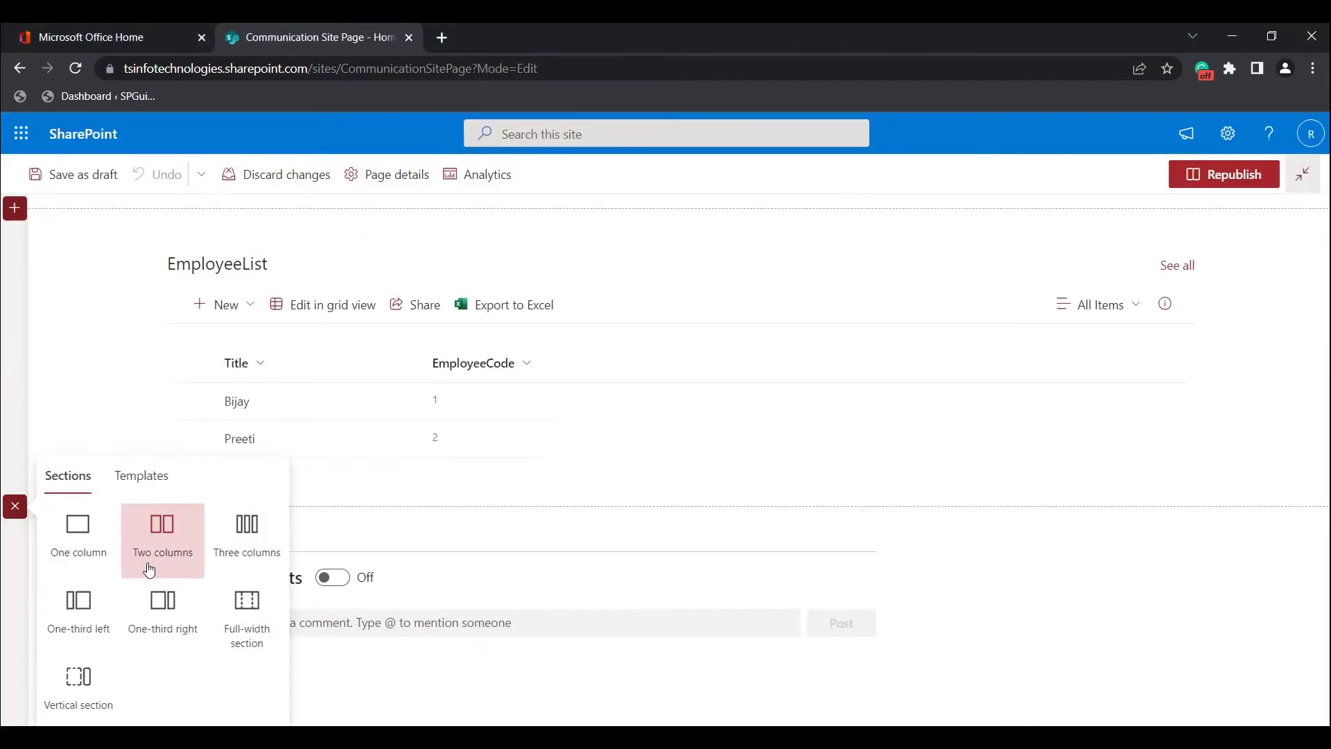
click(189, 554)
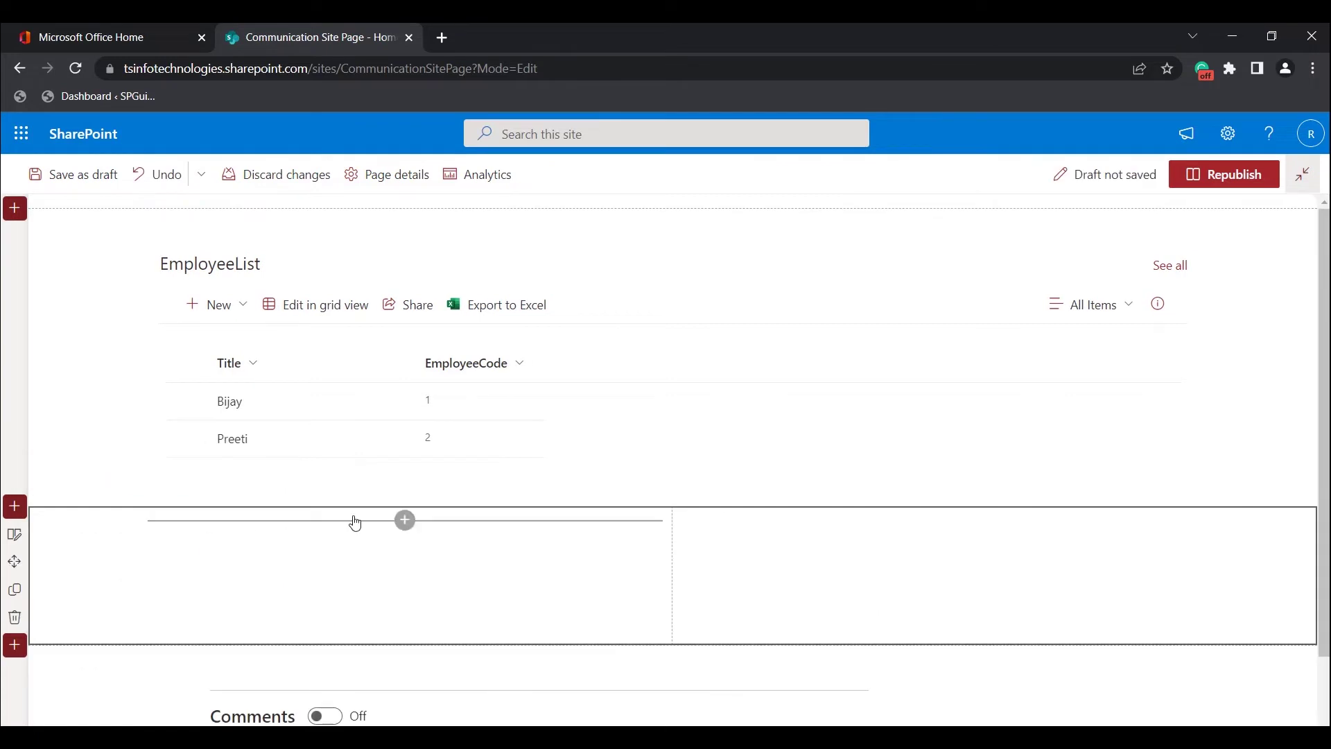
Step: Put a List web part in the left column and a Document library web part in the right
click(405, 439)
scroll(669, 606, down, 5)
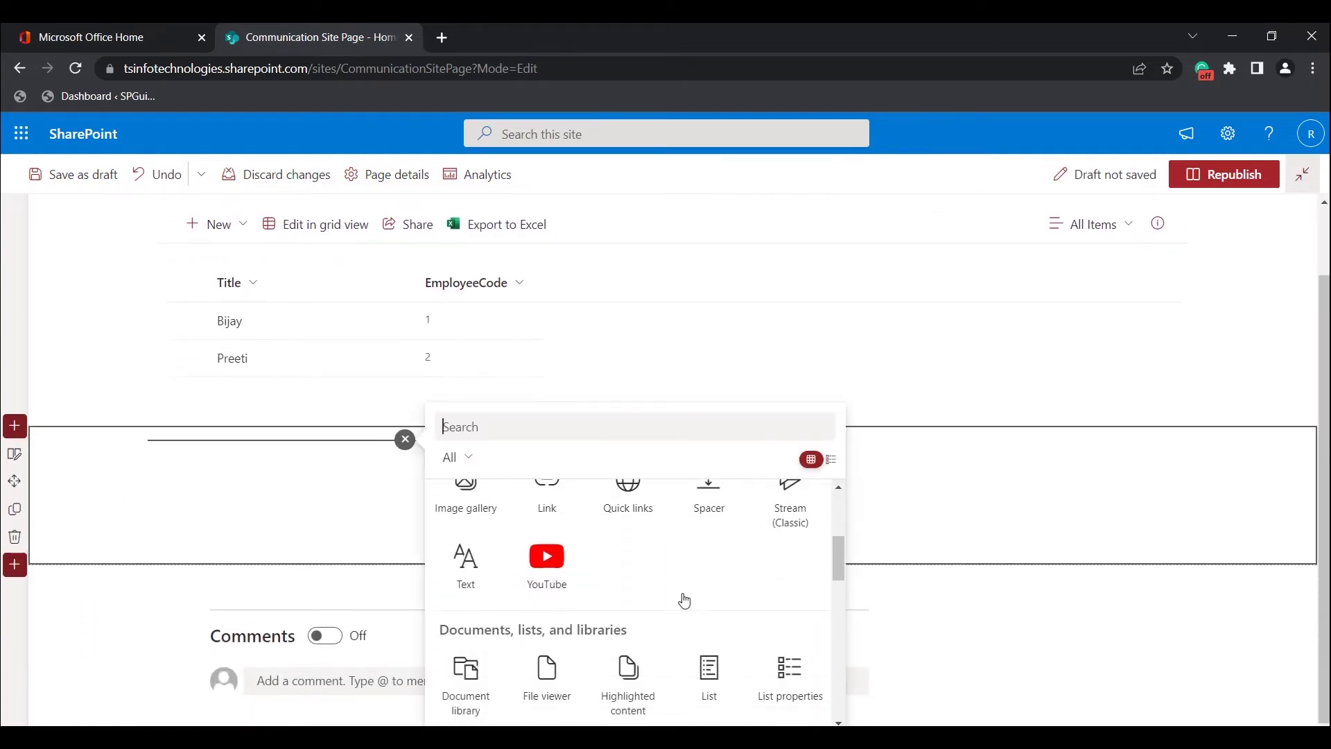
scroll(642, 609, up, 1)
scroll(651, 624, down, 1)
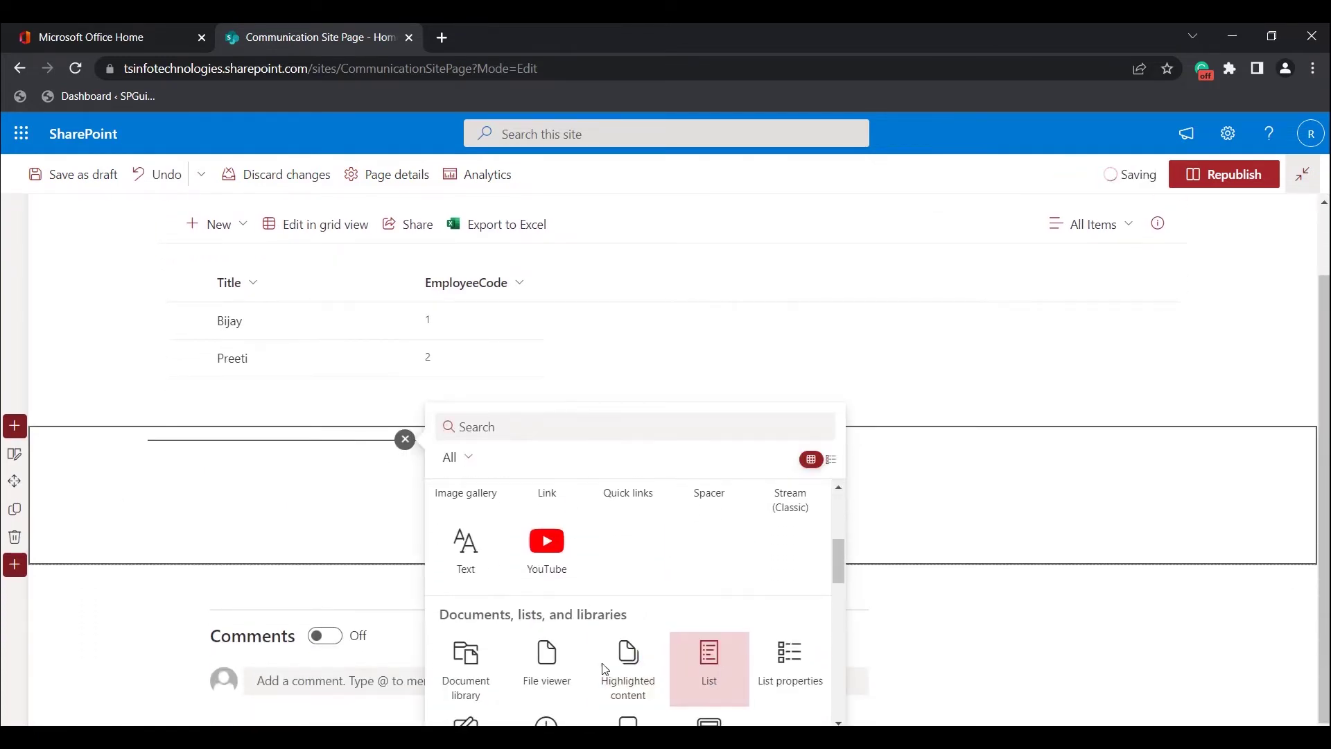
click(707, 665)
click(941, 439)
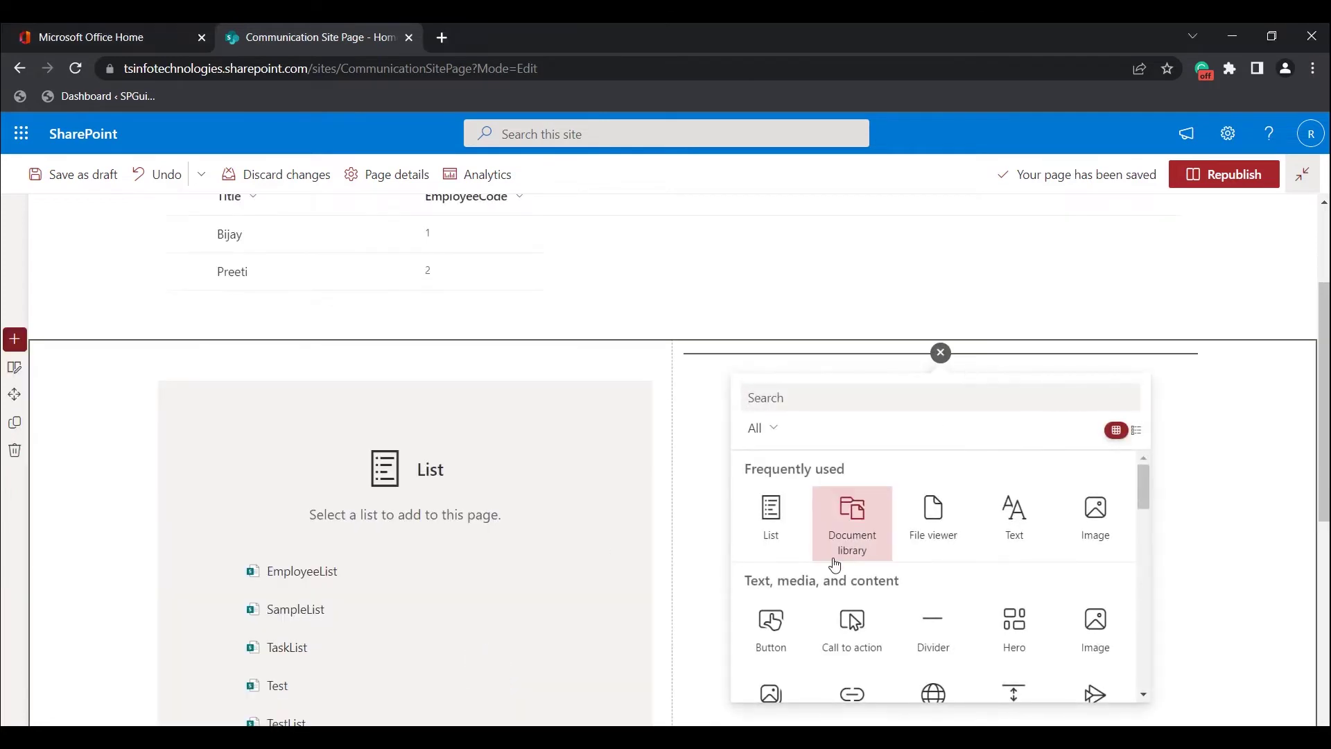
click(846, 514)
scroll(724, 596, down, 4)
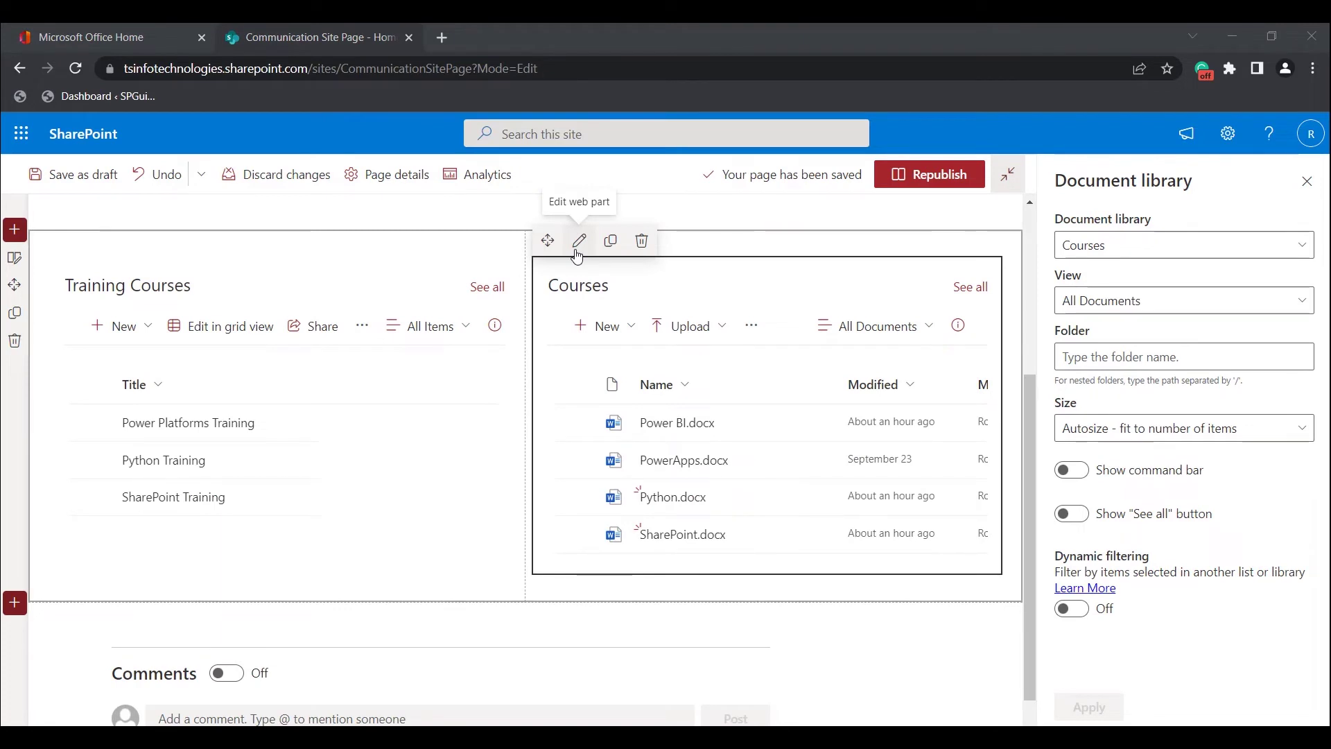
Step: Filter the Courses library dynamically: Training Courses column matched to the Training Courses list's Title
click(577, 254)
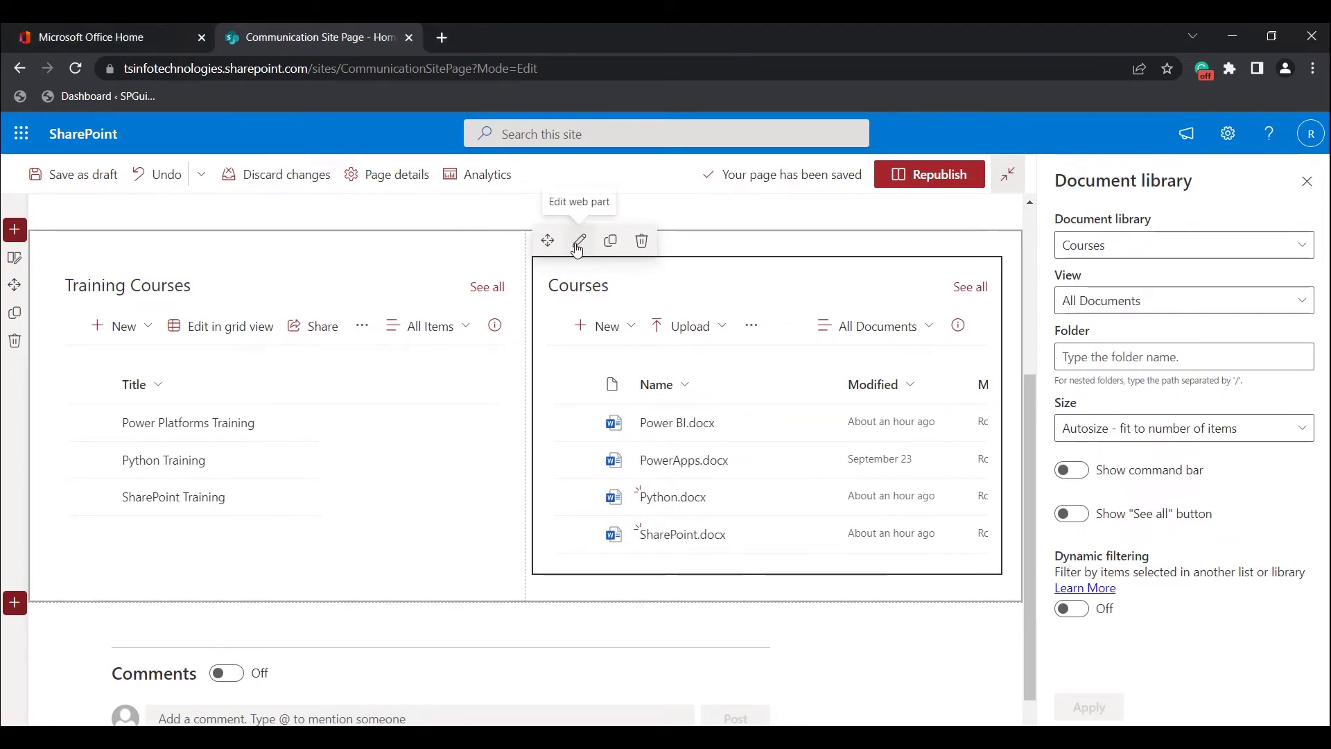
click(1147, 247)
click(1147, 246)
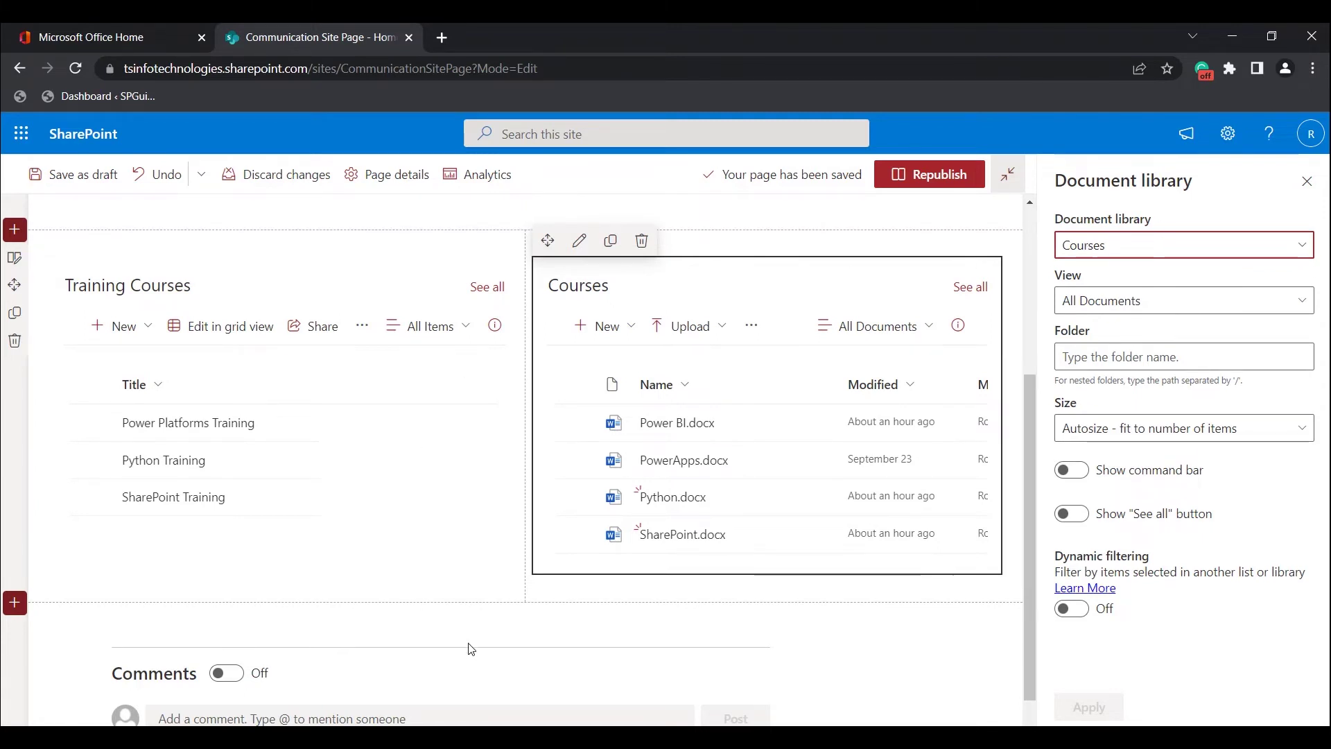
click(1072, 609)
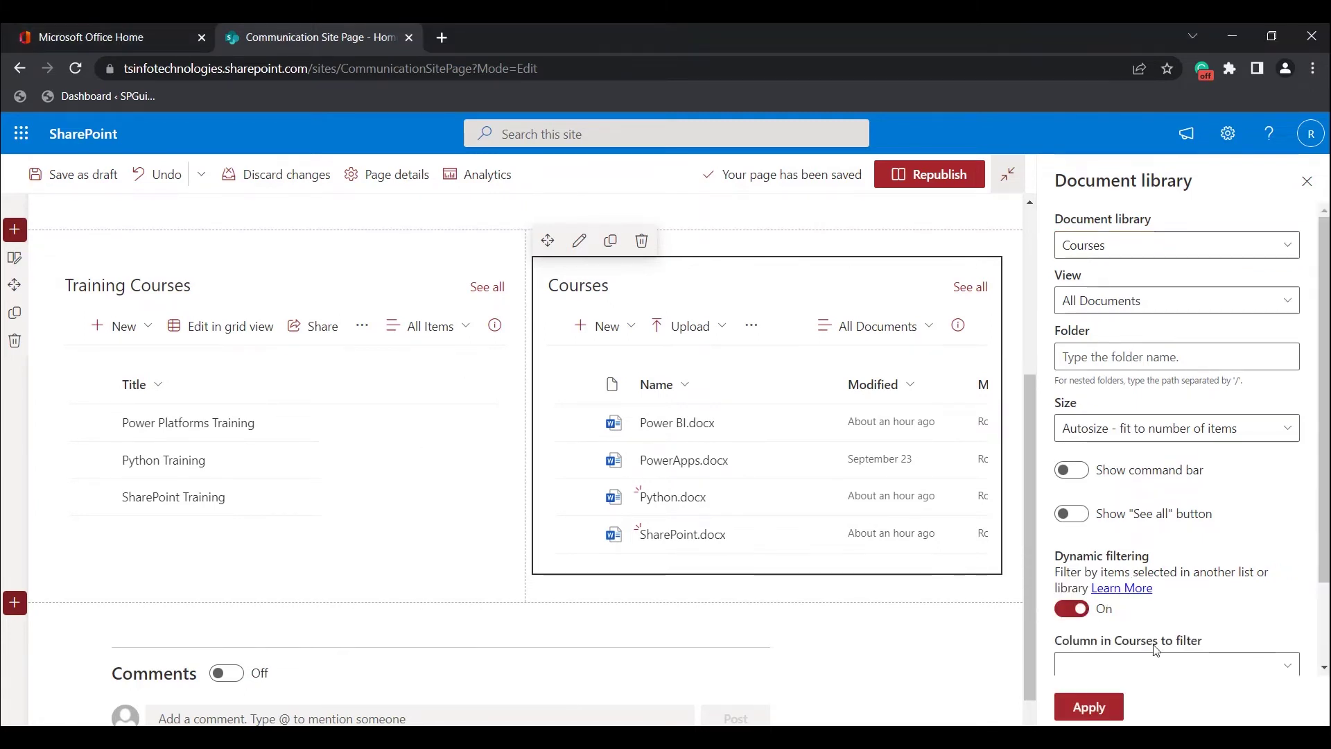
scroll(1157, 650, down, 3)
click(1161, 567)
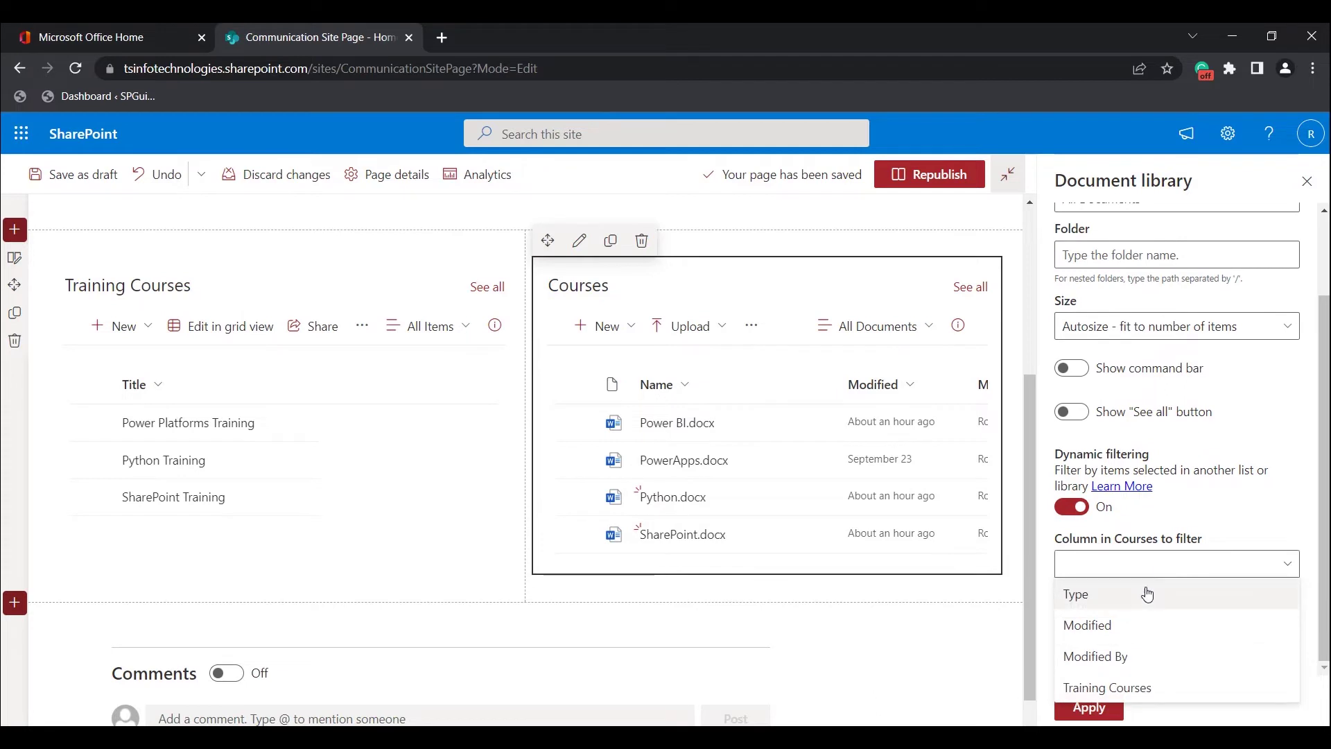
click(1137, 686)
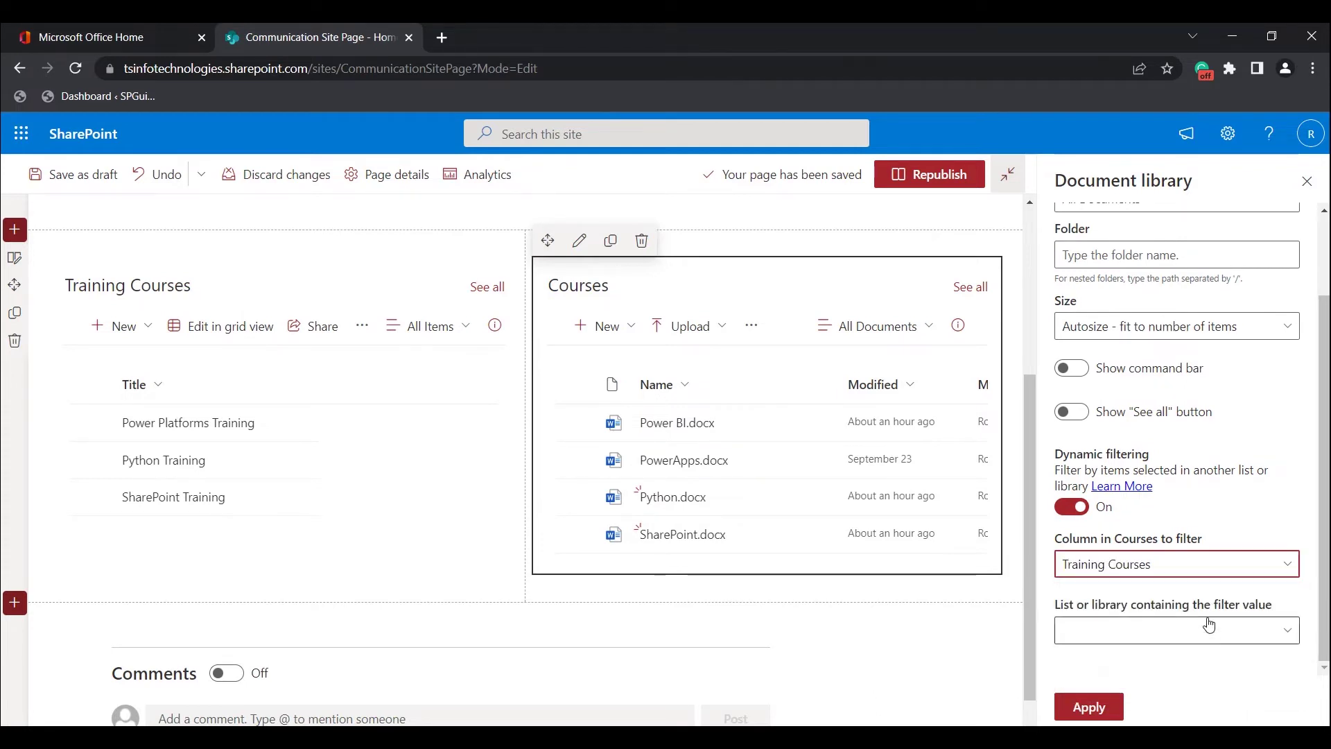
click(1193, 631)
click(1142, 693)
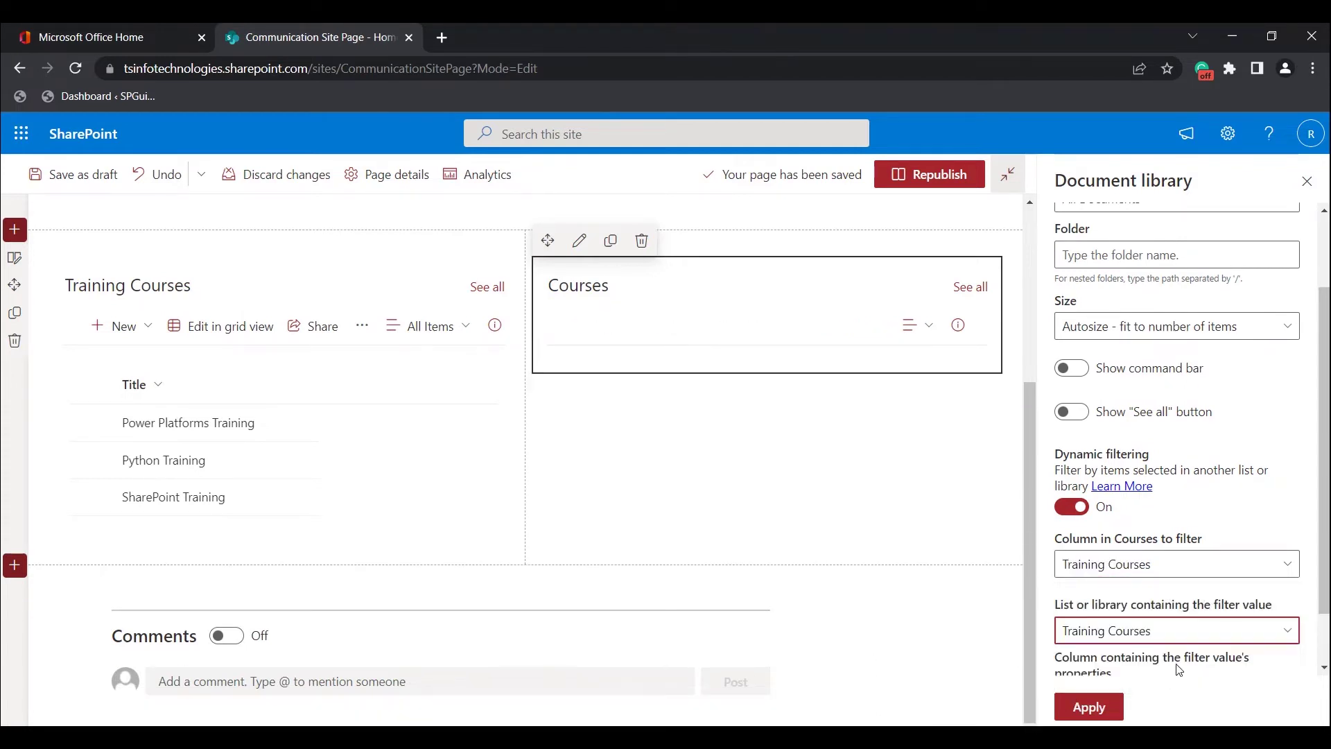
click(1170, 633)
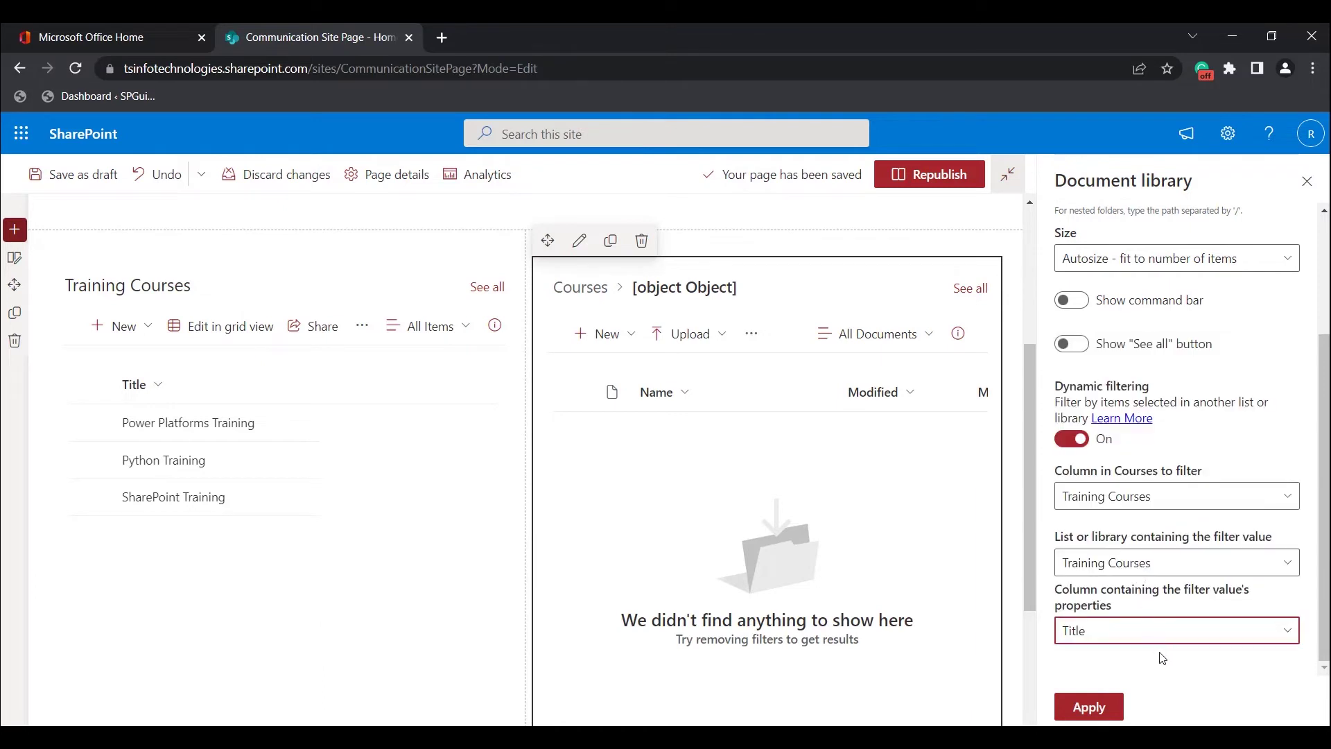
click(1088, 707)
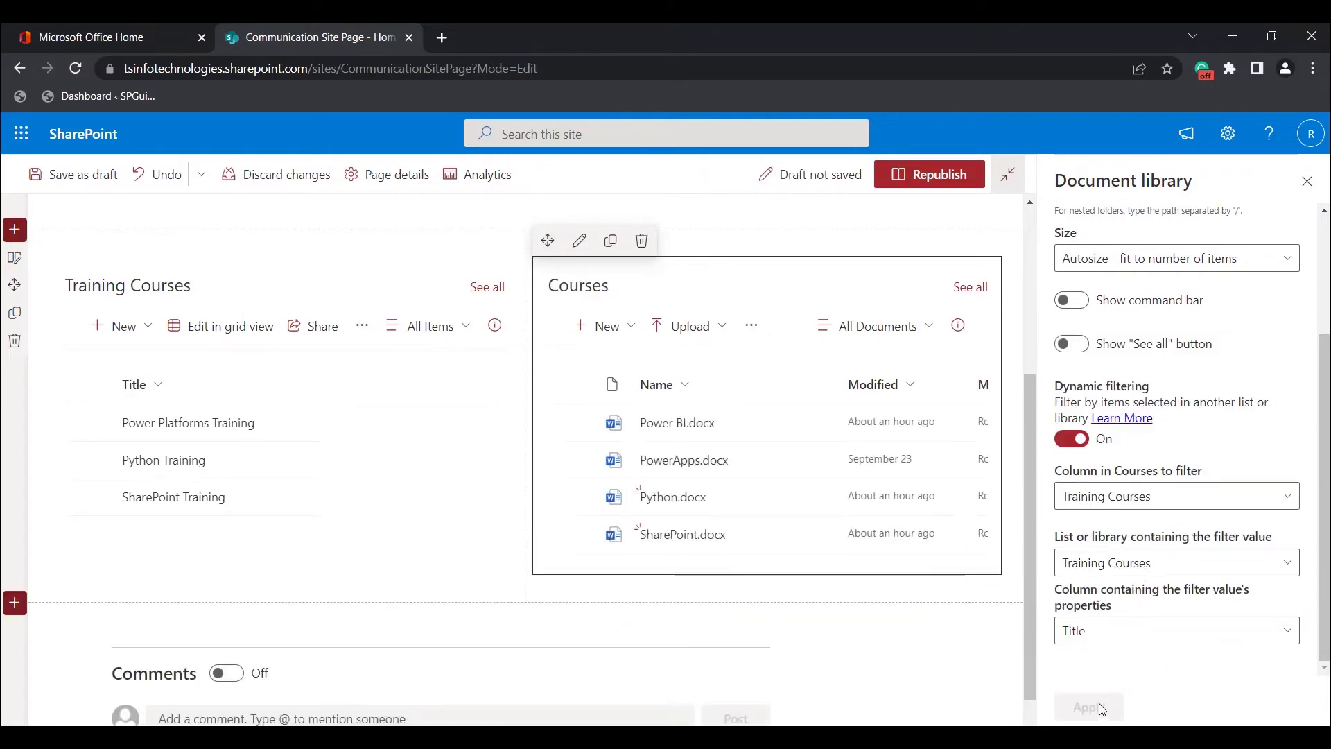
Step: Check Power Platforms Training and Python Training, then scroll the Courses library to verify the filter
click(291, 523)
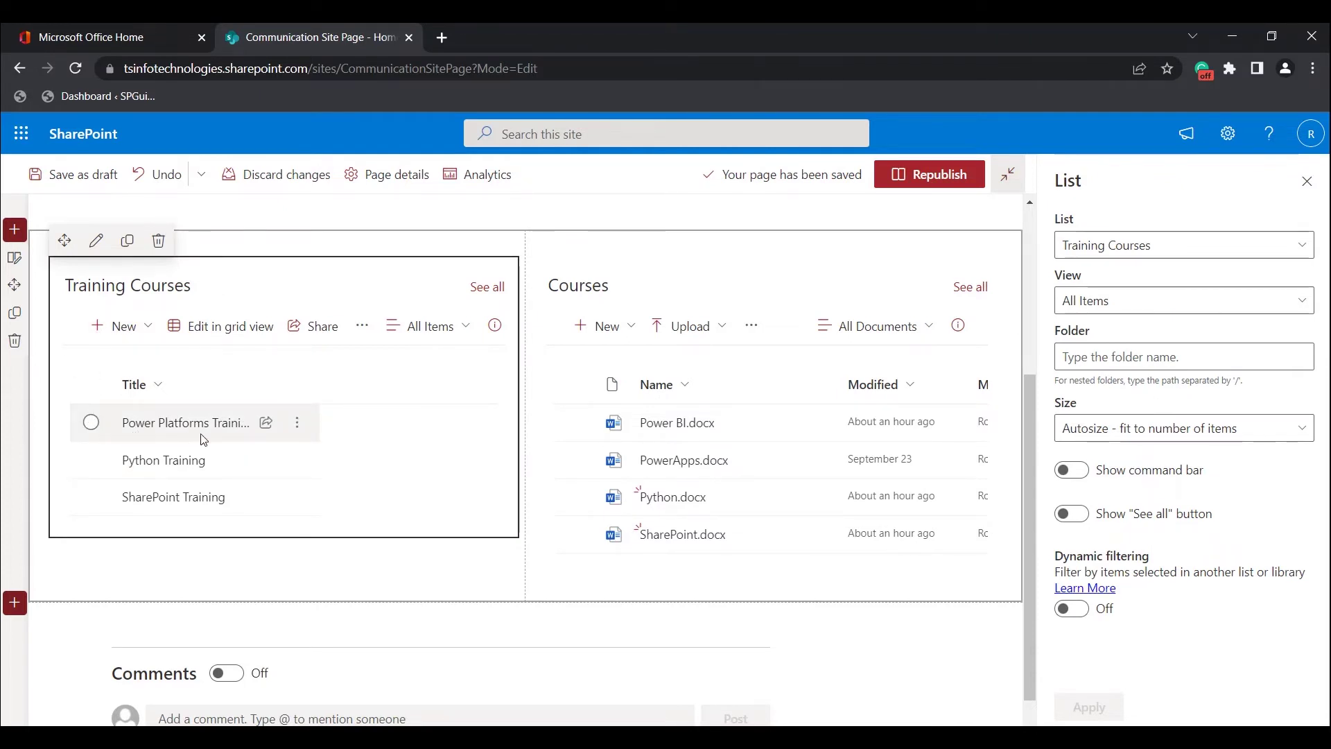
click(91, 423)
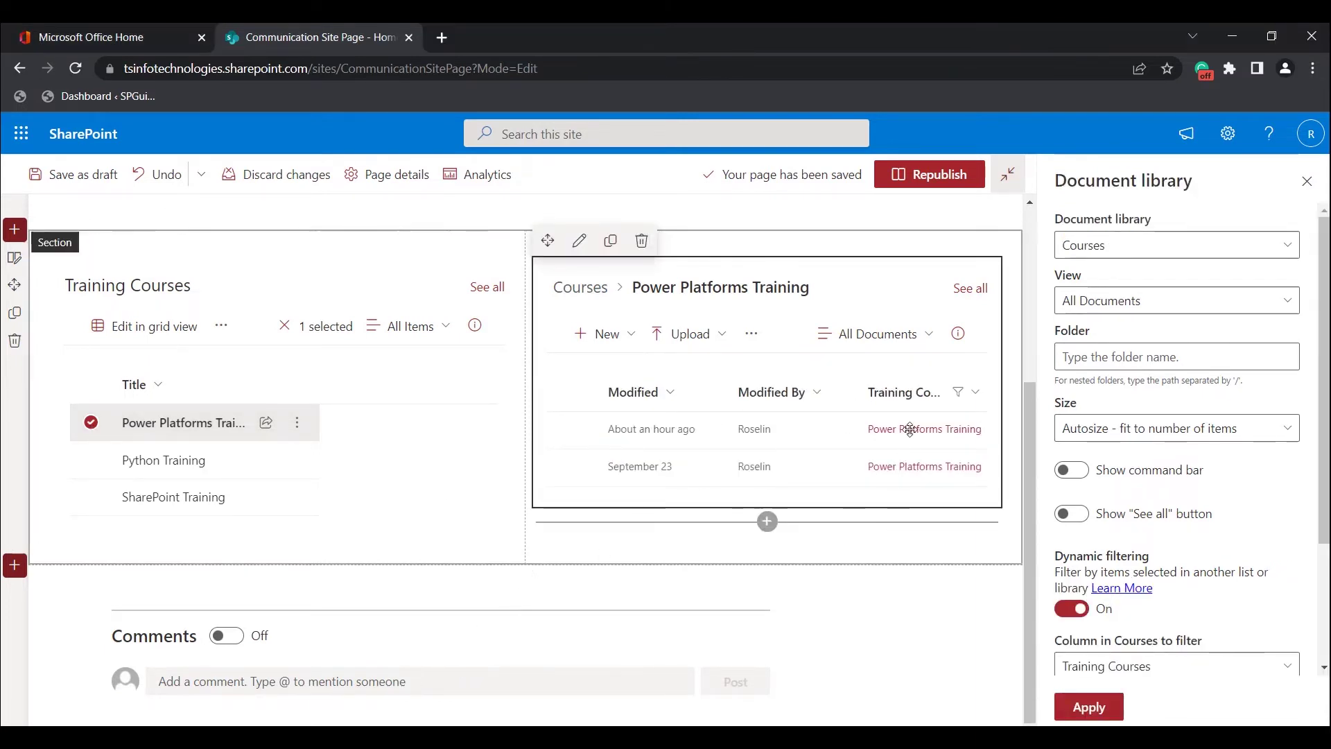
click(888, 513)
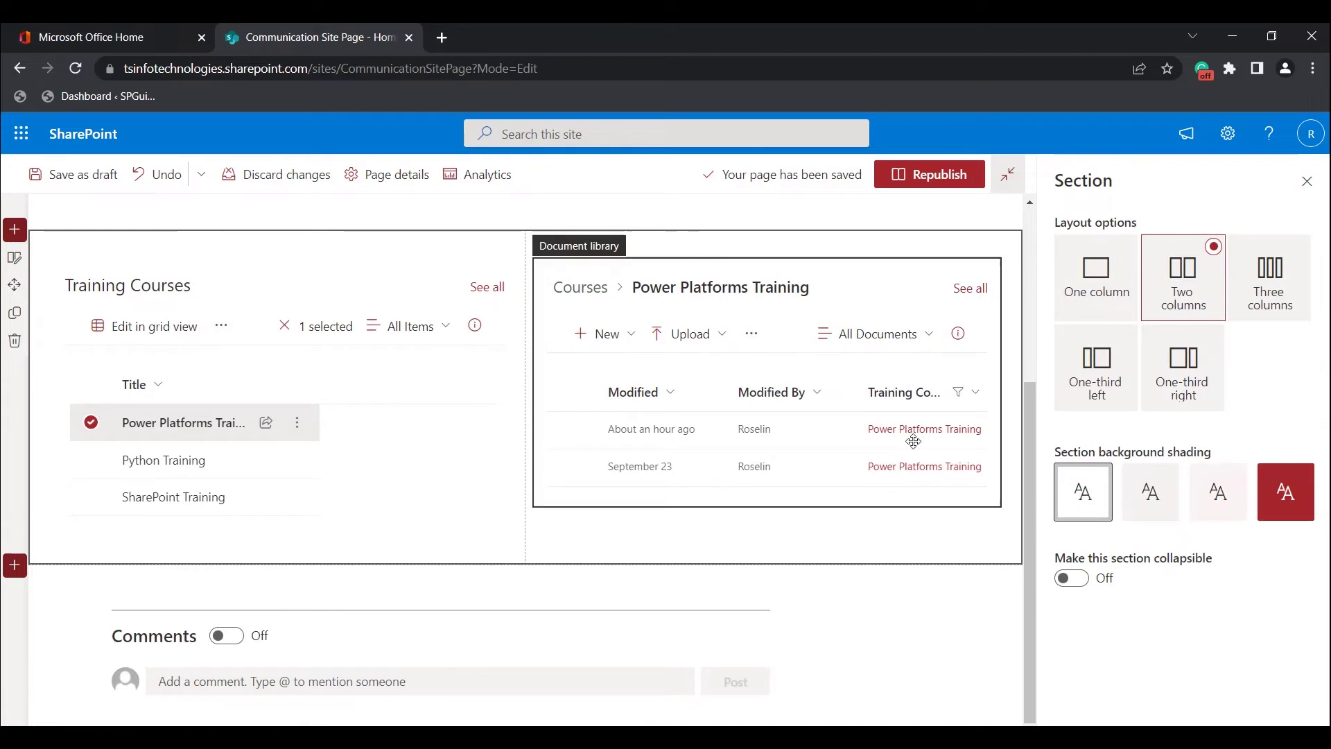
click(91, 469)
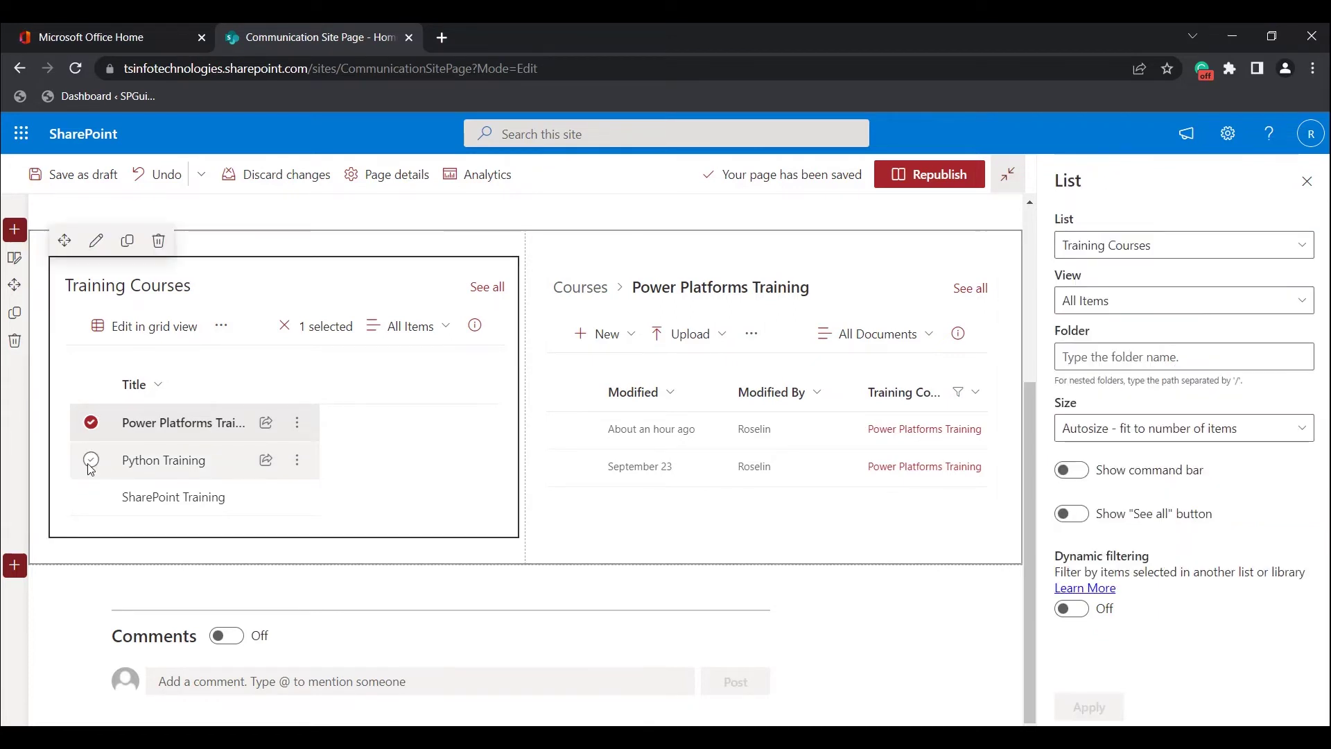
click(90, 463)
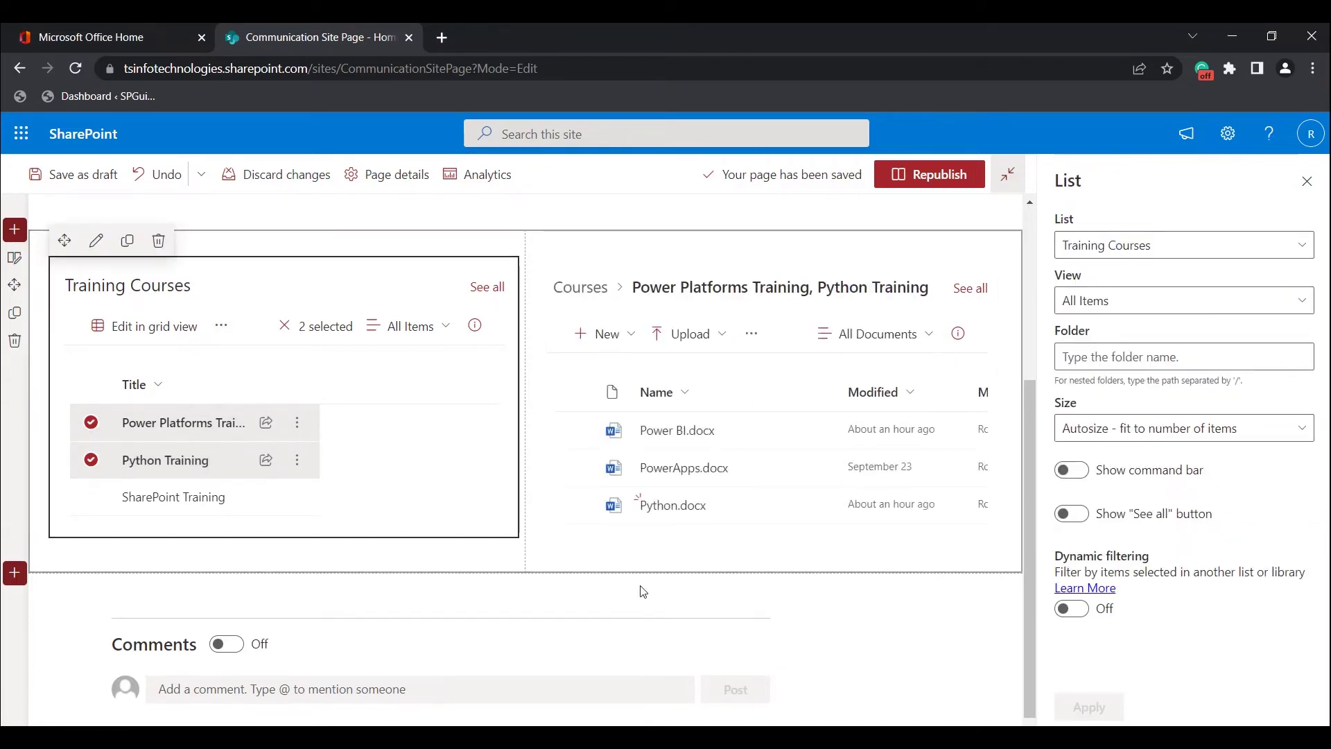
click(766, 558)
click(884, 647)
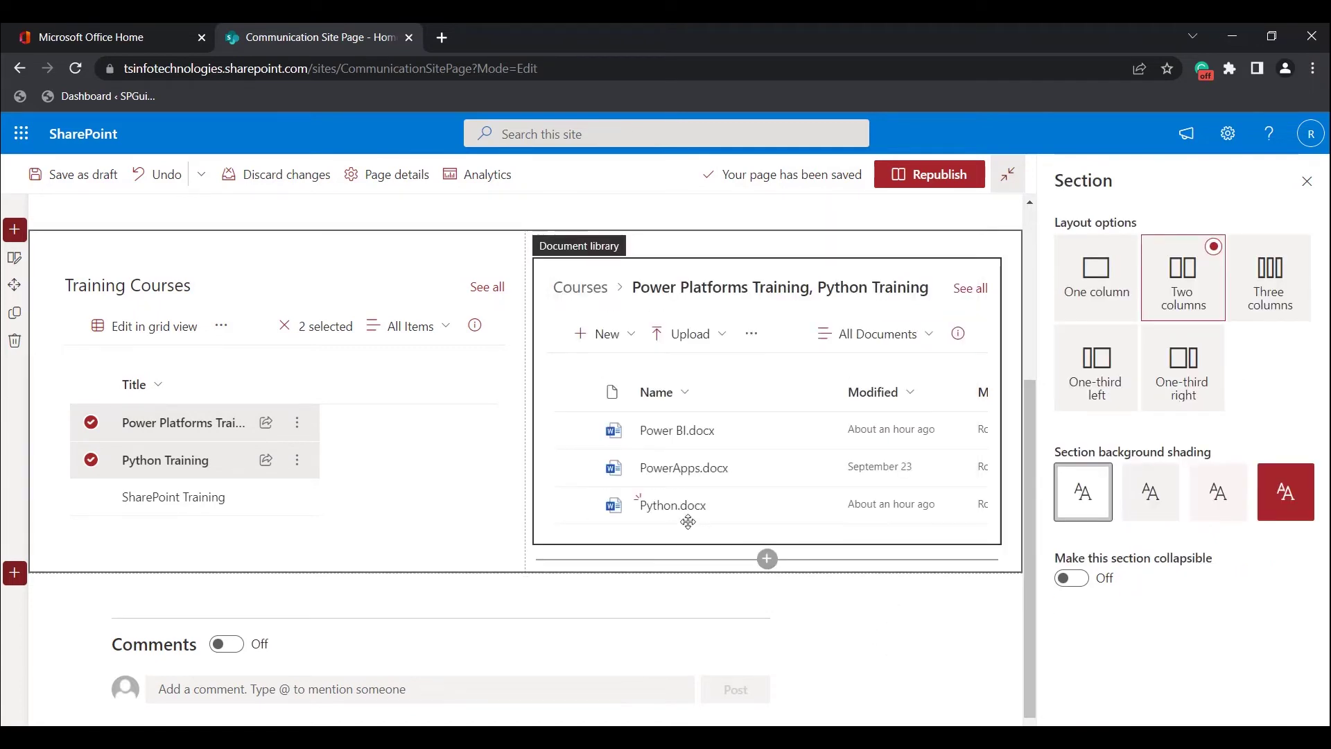
click(678, 531)
drag(755, 539, 900, 540)
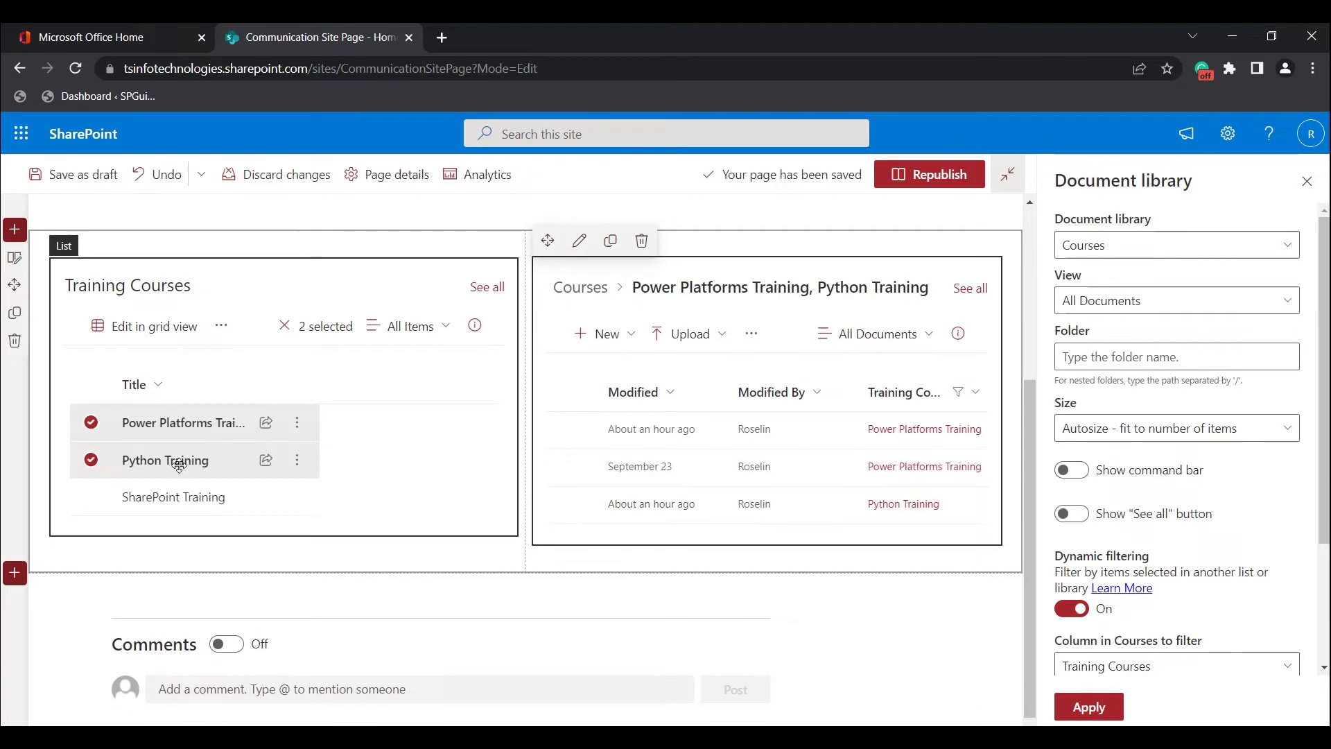
Step: Also check SharePoint Training, review the Courses library, then uncheck one item to narrow the filter
click(90, 498)
click(90, 498)
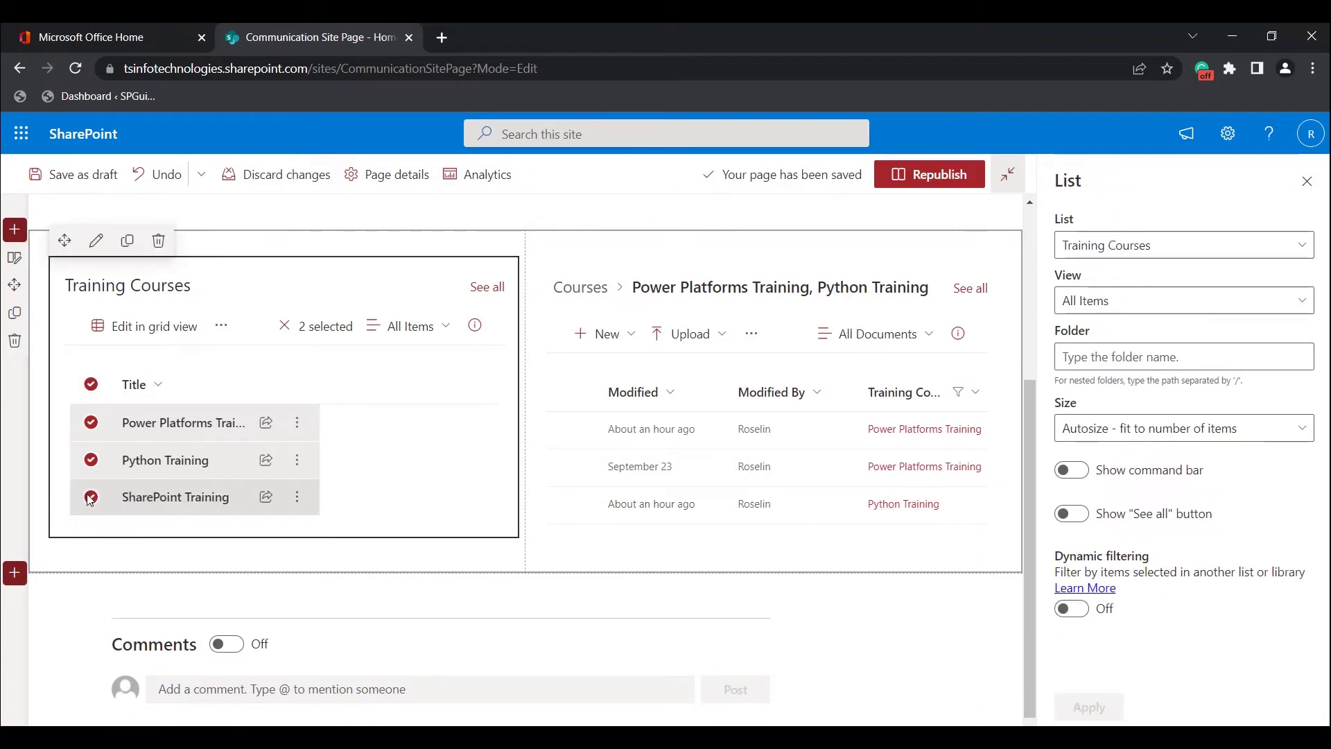
click(834, 521)
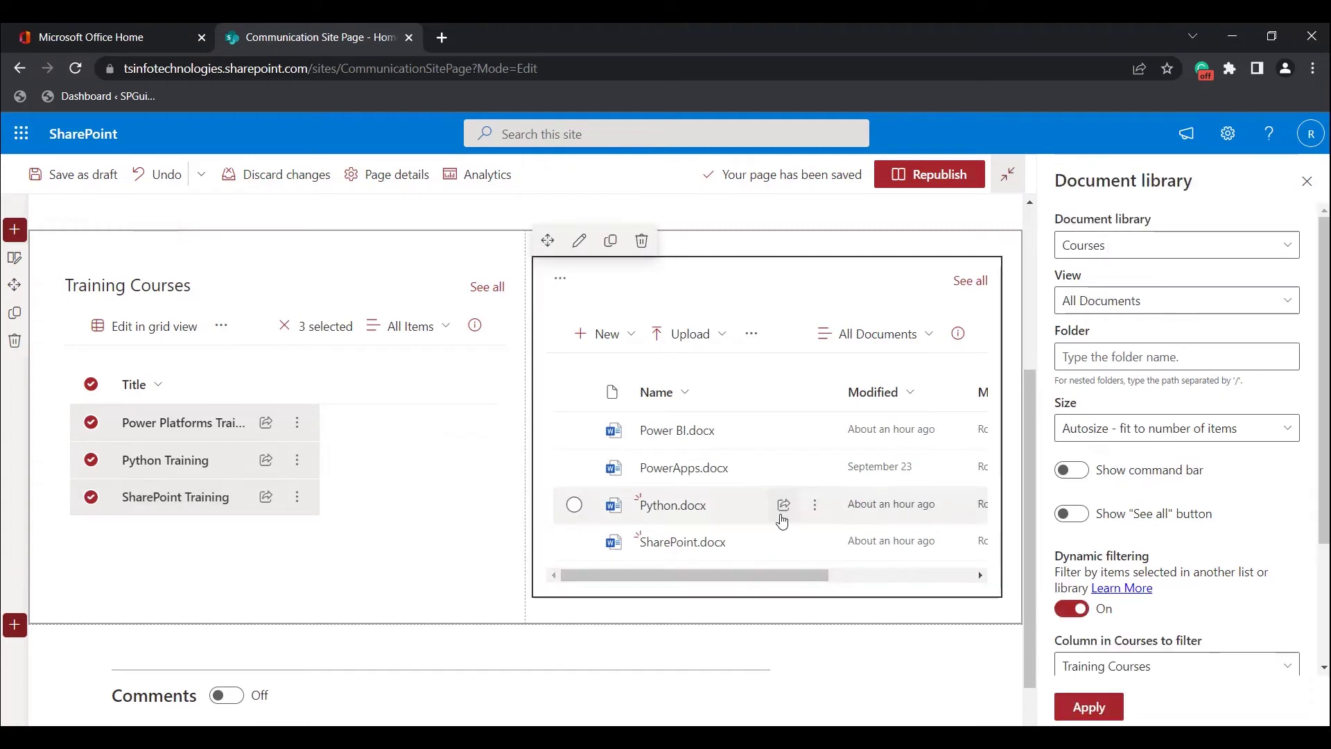
drag(739, 575, 935, 572)
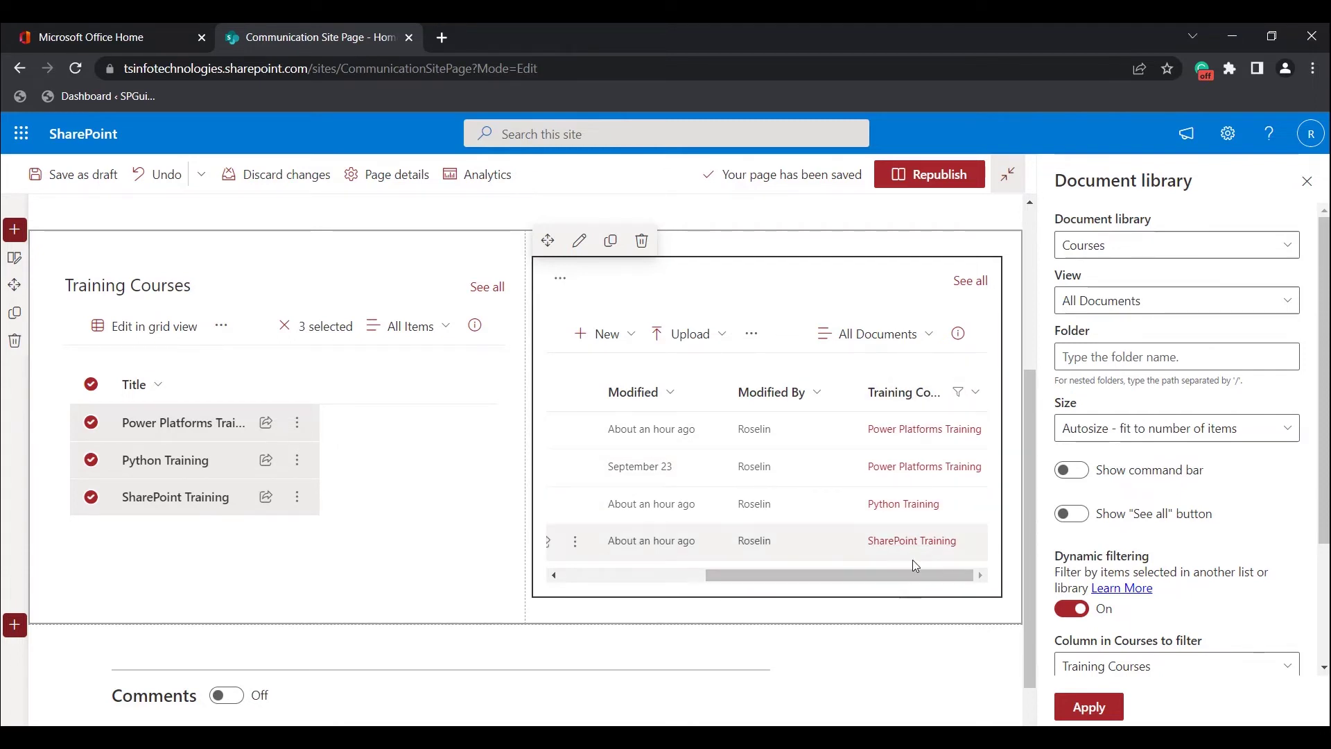
click(91, 460)
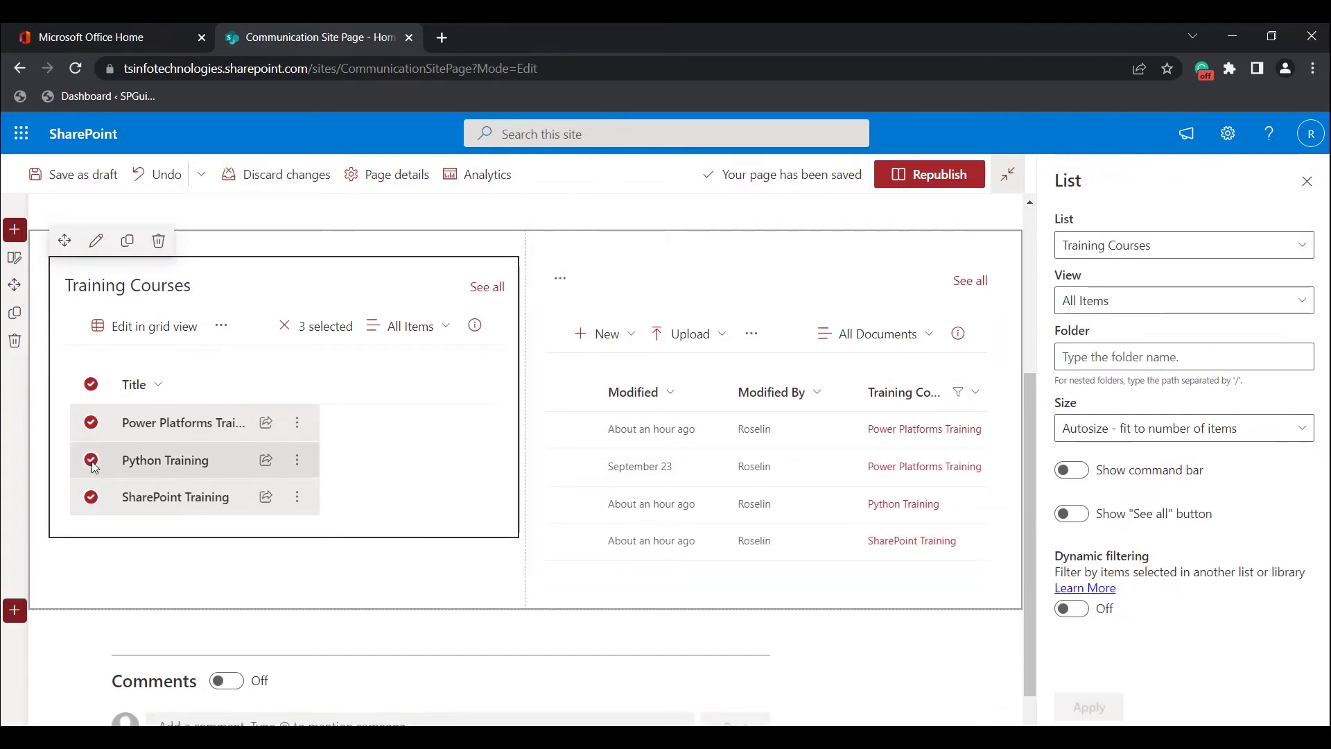
click(92, 431)
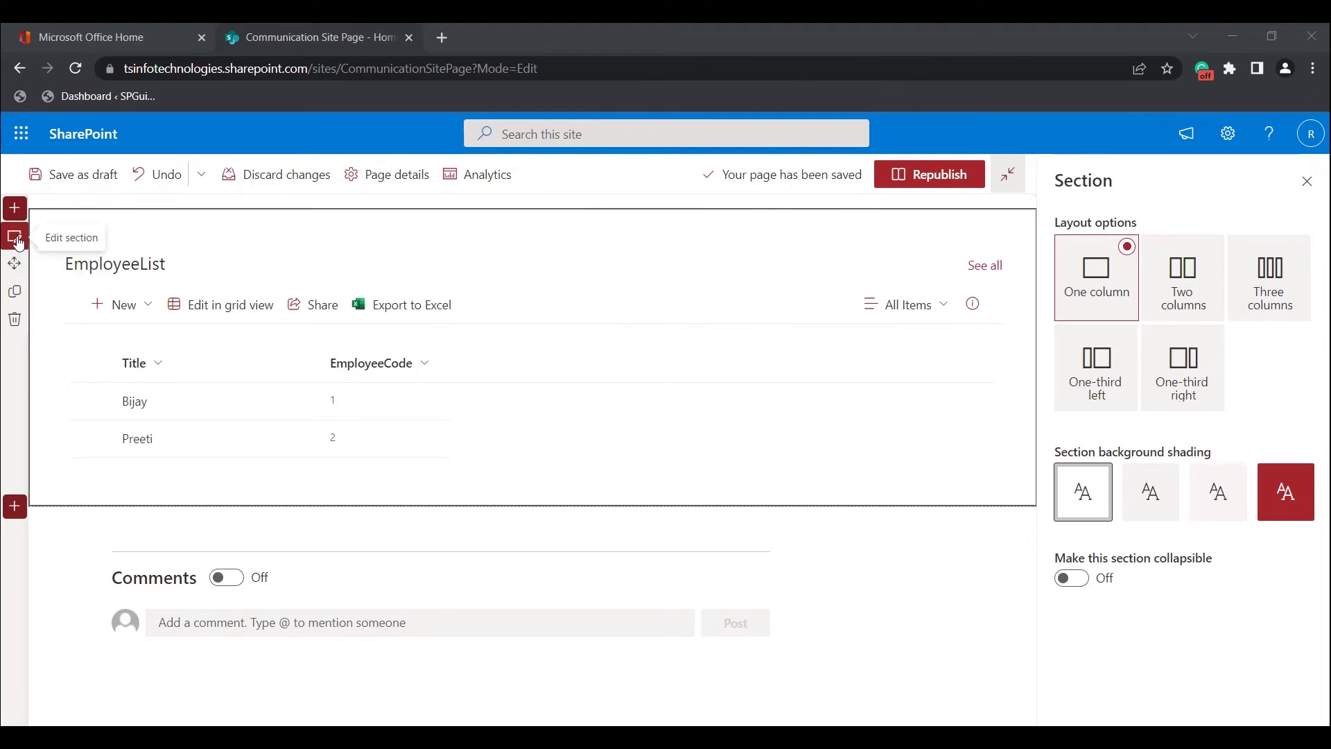
Step: Try neutral grey and soft pink section backgrounds, then settle on strong dark red shading
click(17, 238)
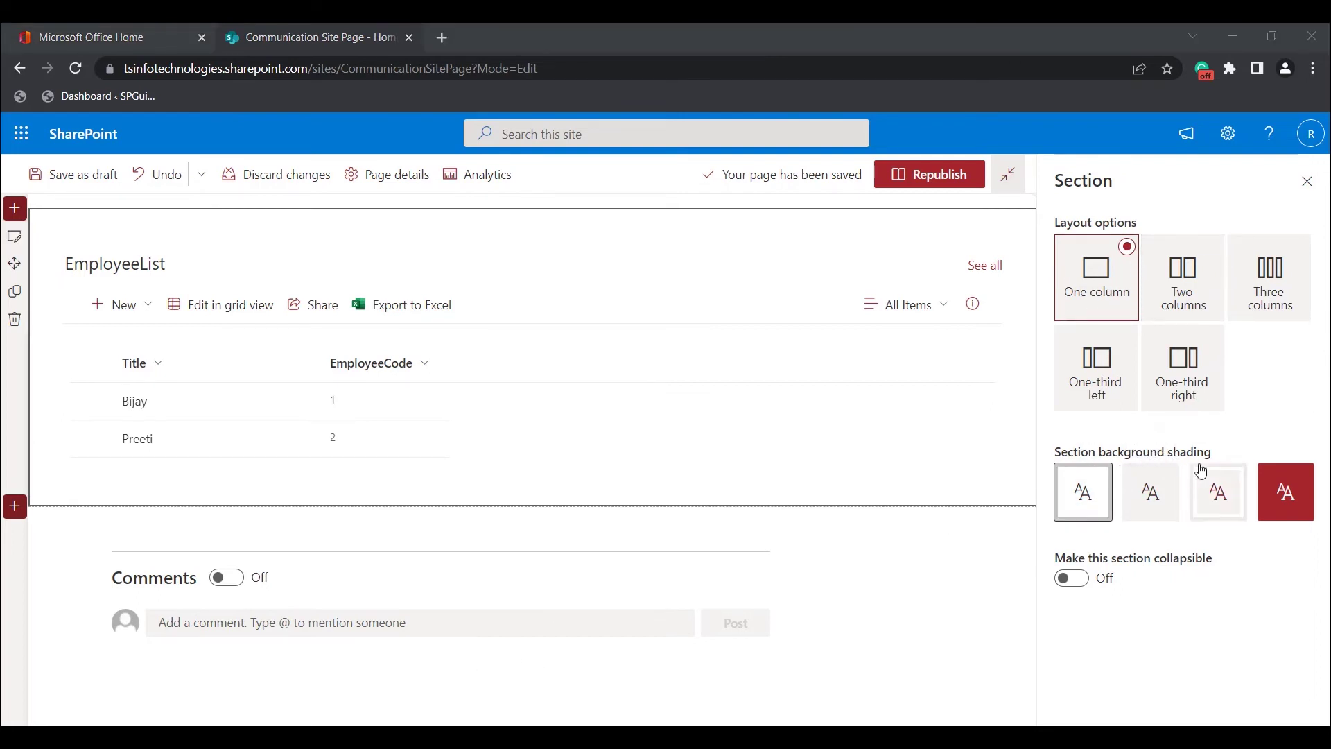
click(1152, 501)
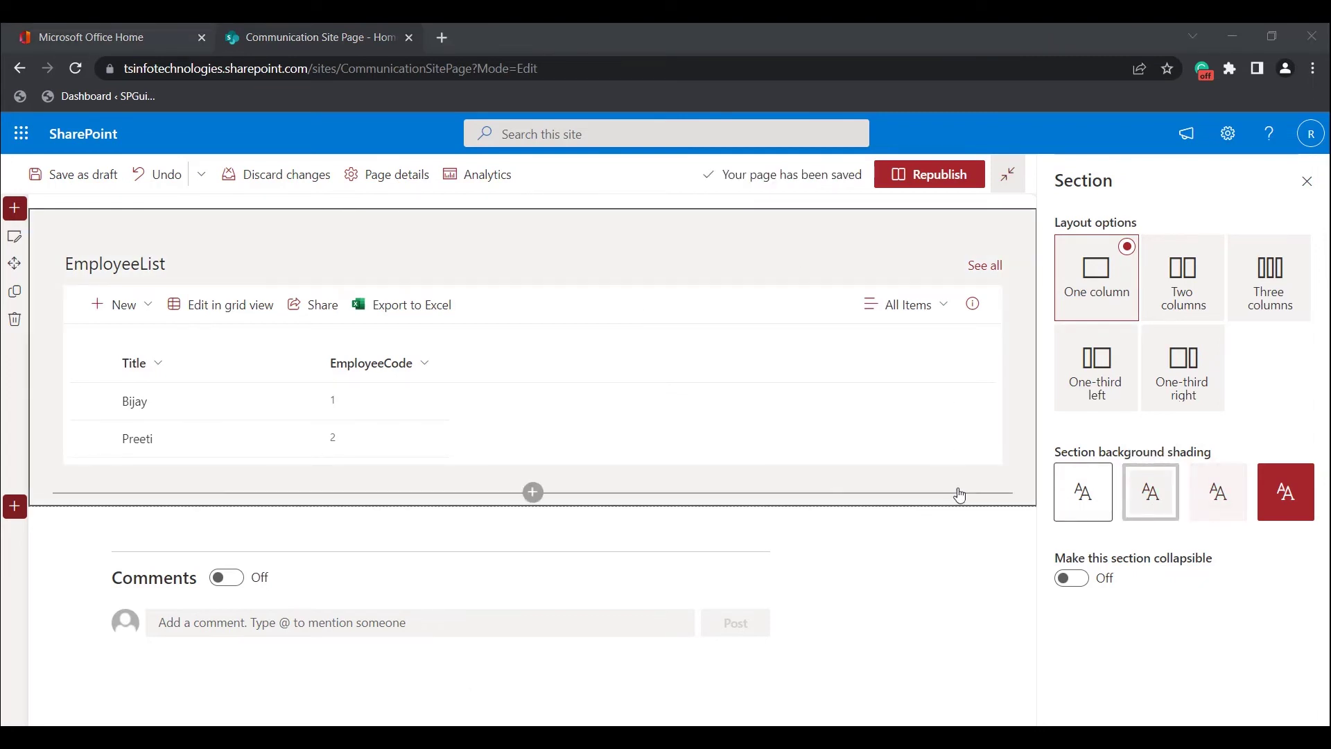
click(1202, 499)
click(1272, 502)
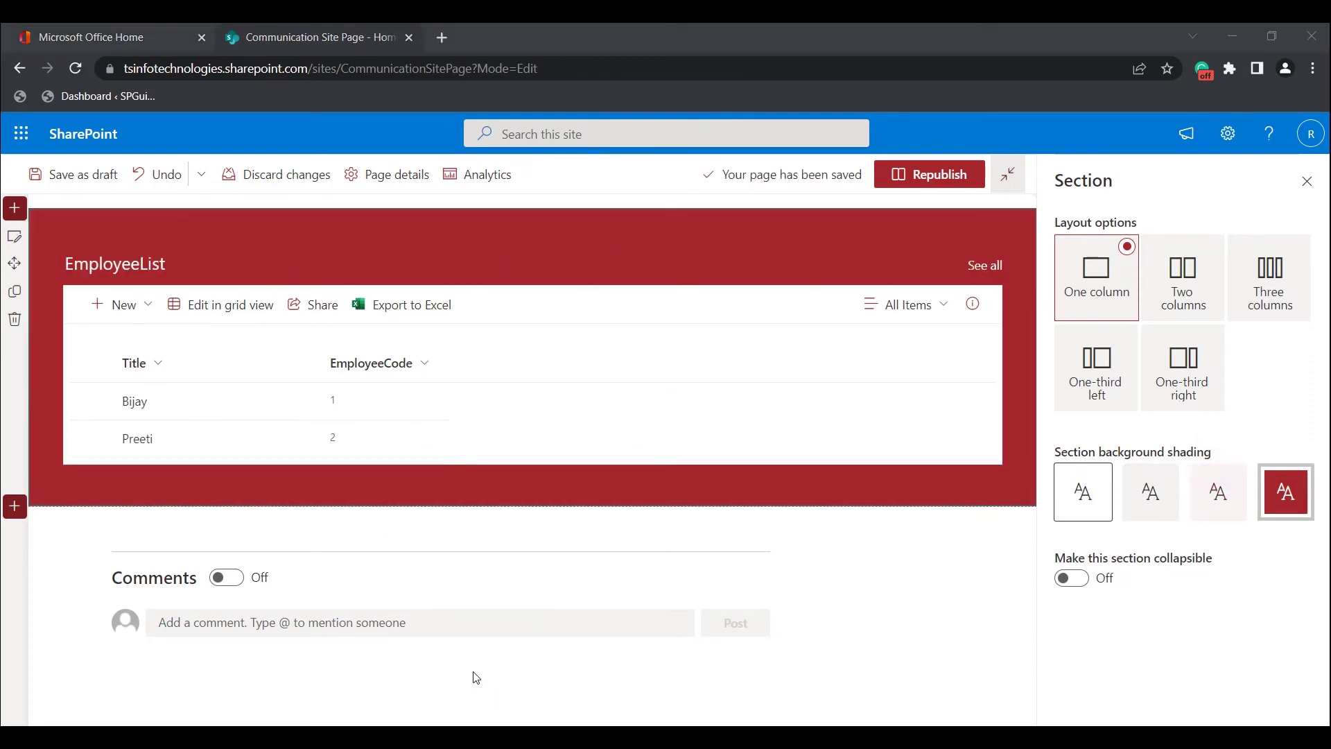
Step: Make the section collapsible, test collapsing it, align the control right and set Default display Off
click(1073, 578)
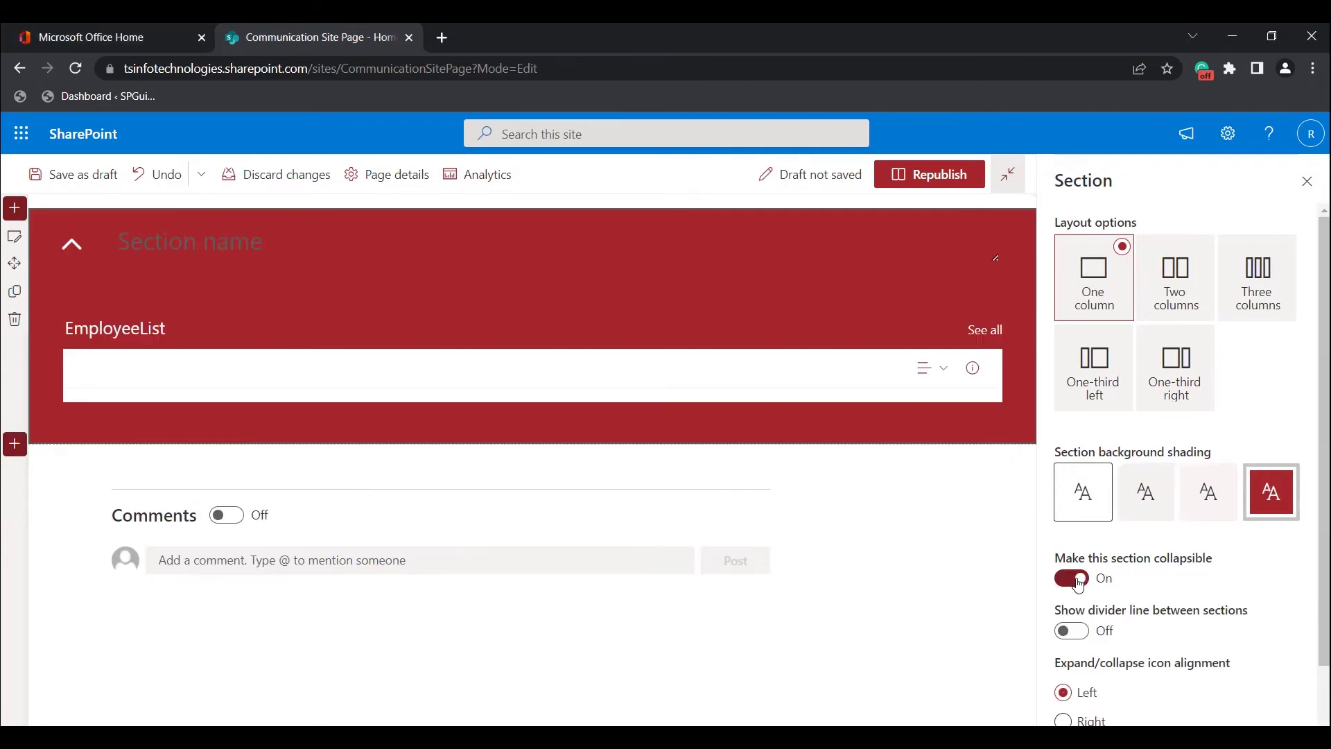
click(72, 244)
click(72, 245)
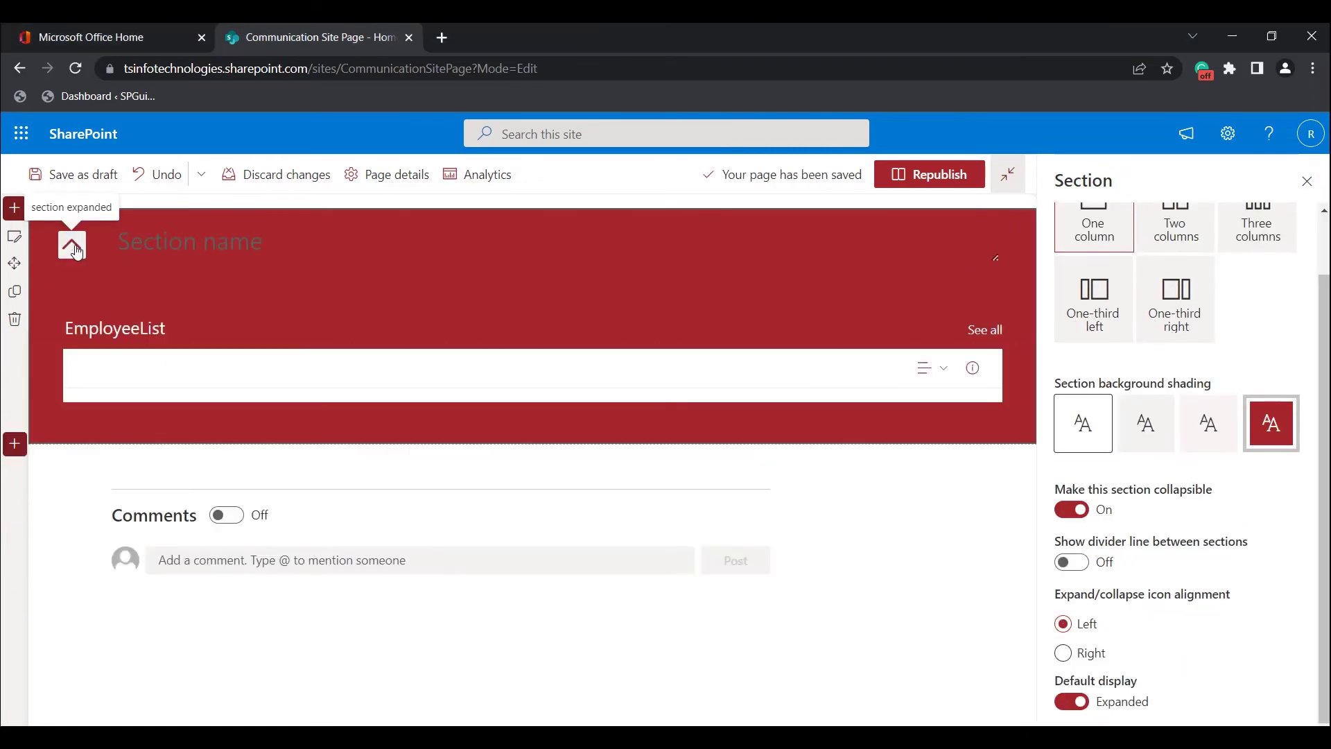
click(75, 248)
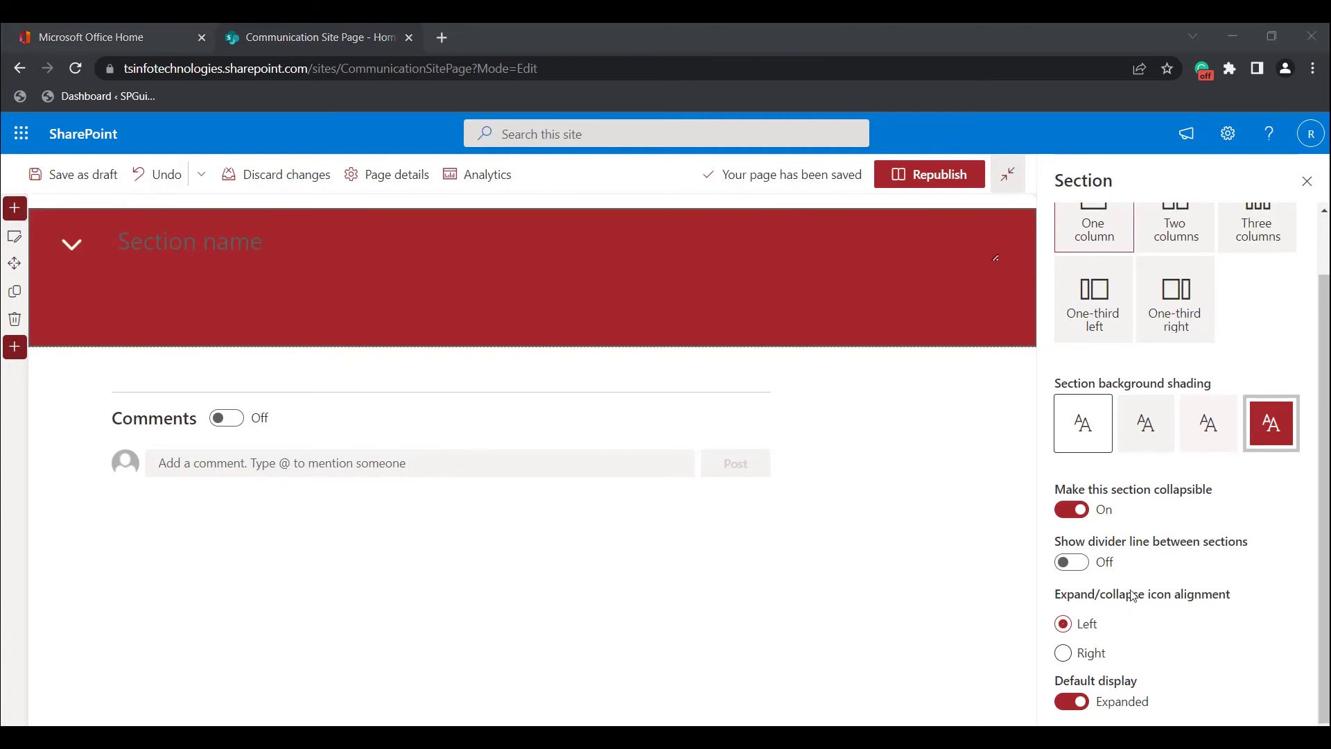
click(1071, 665)
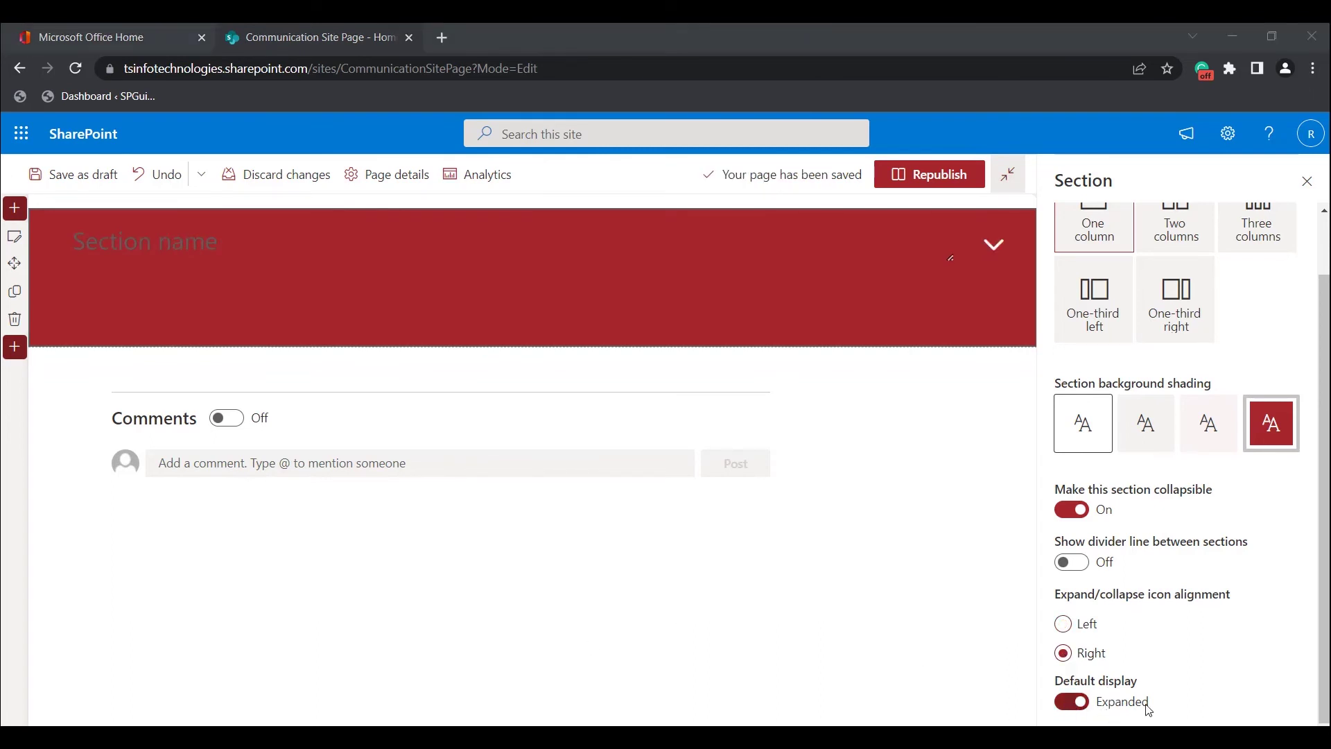
click(1064, 707)
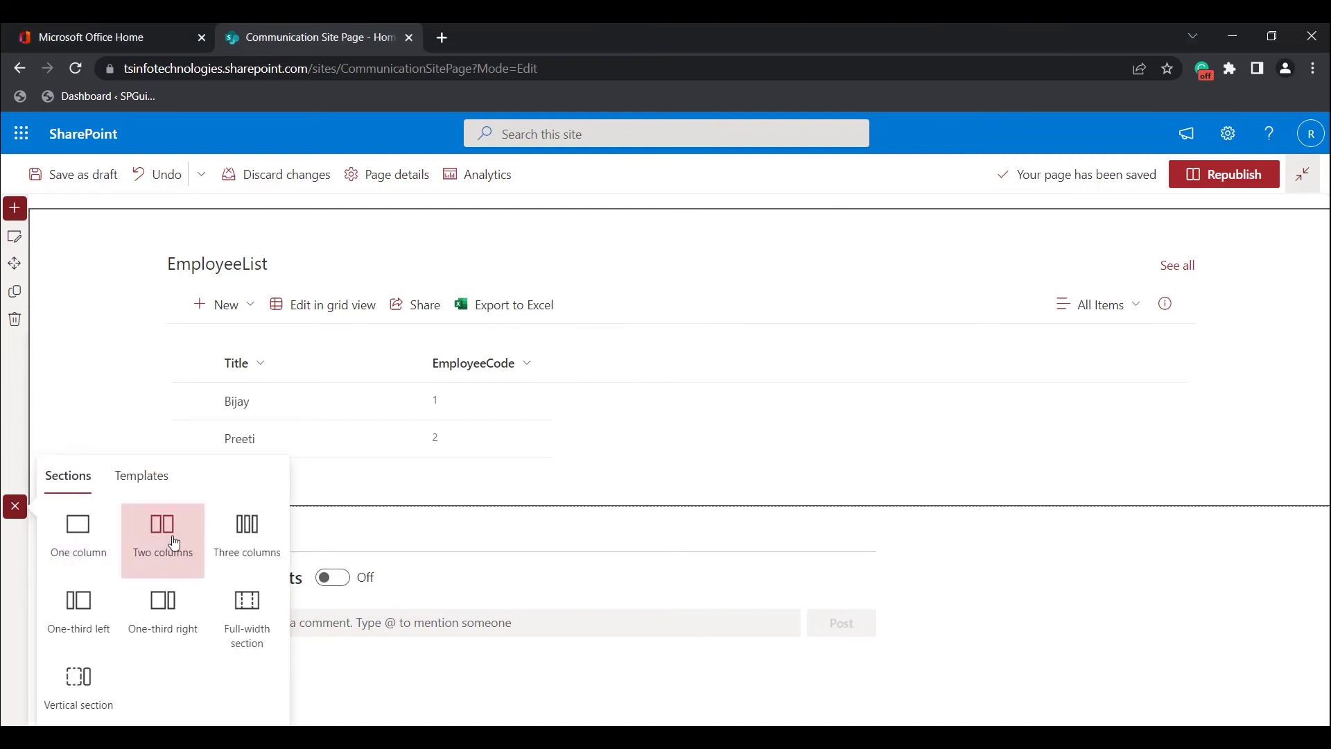
Step: Add a two-column section below EmployeeList with a List web part in the left column
click(162, 539)
mouse_move(351, 527)
click(405, 520)
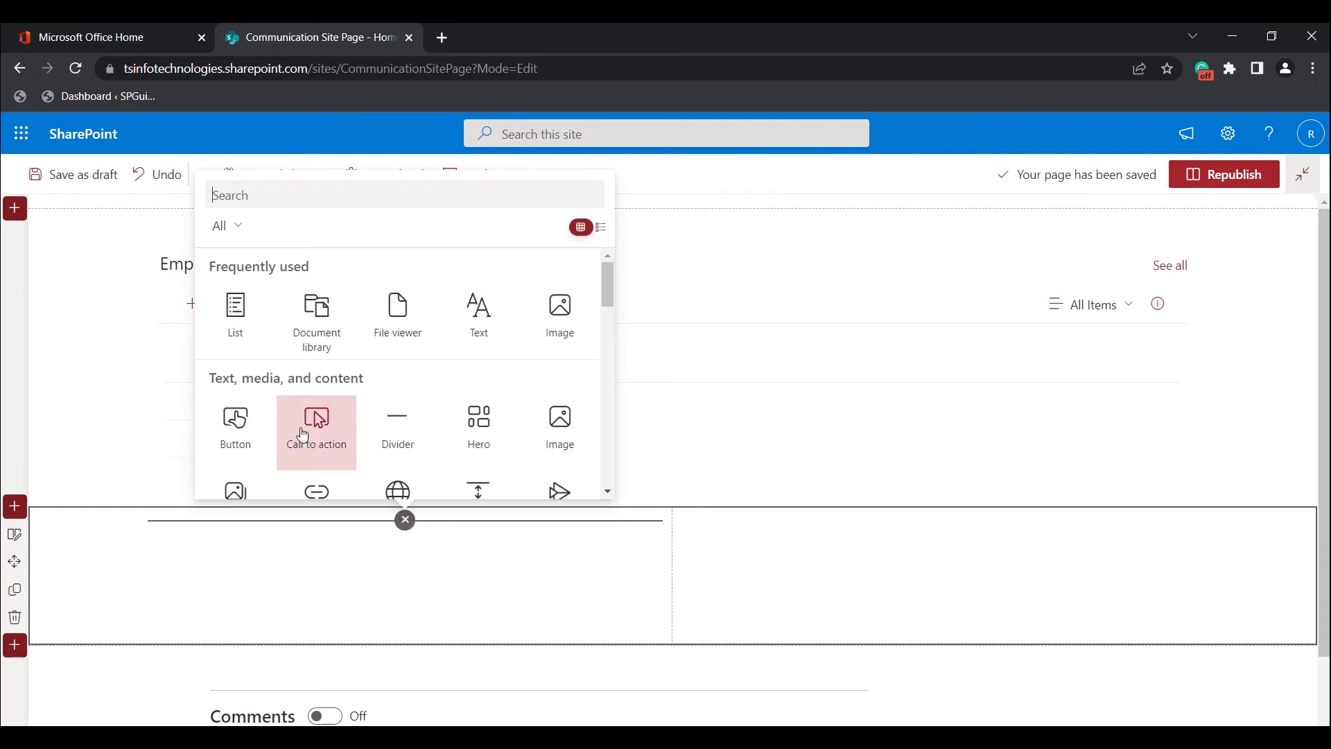
click(270, 319)
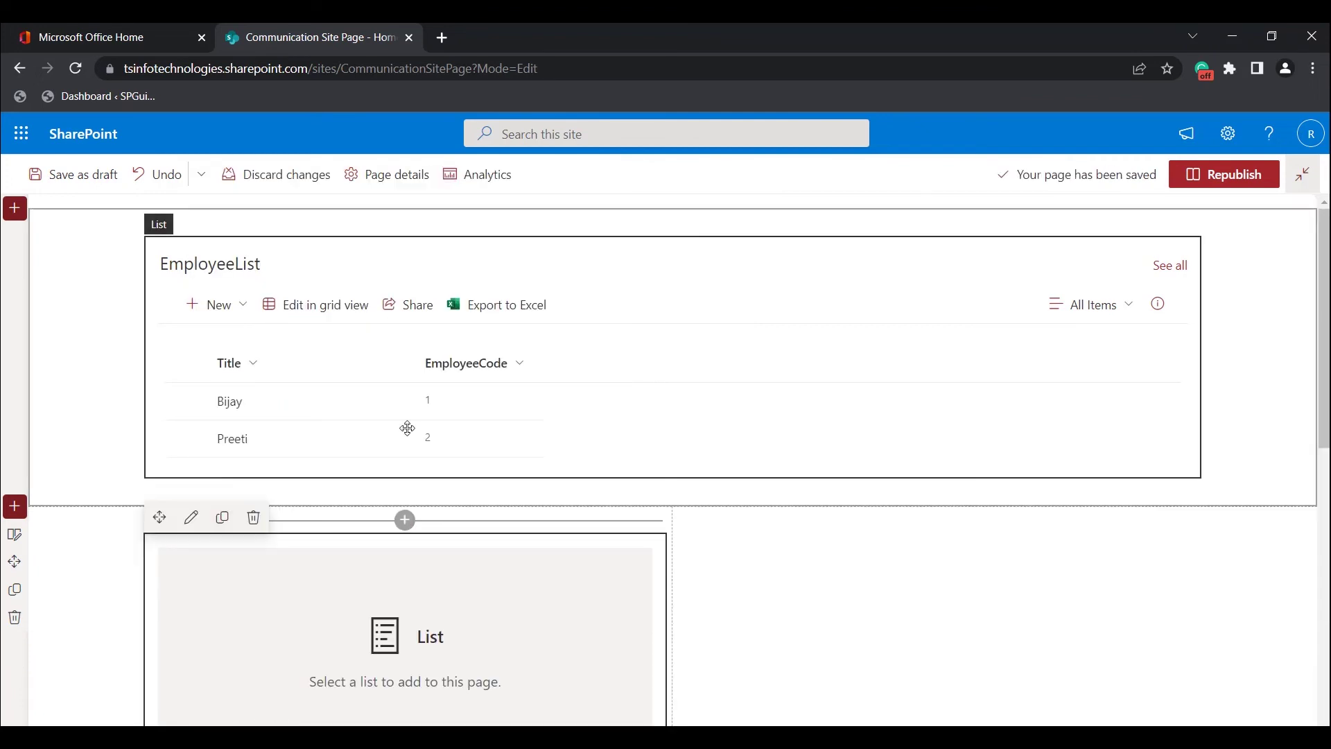
scroll(621, 647, down, 2)
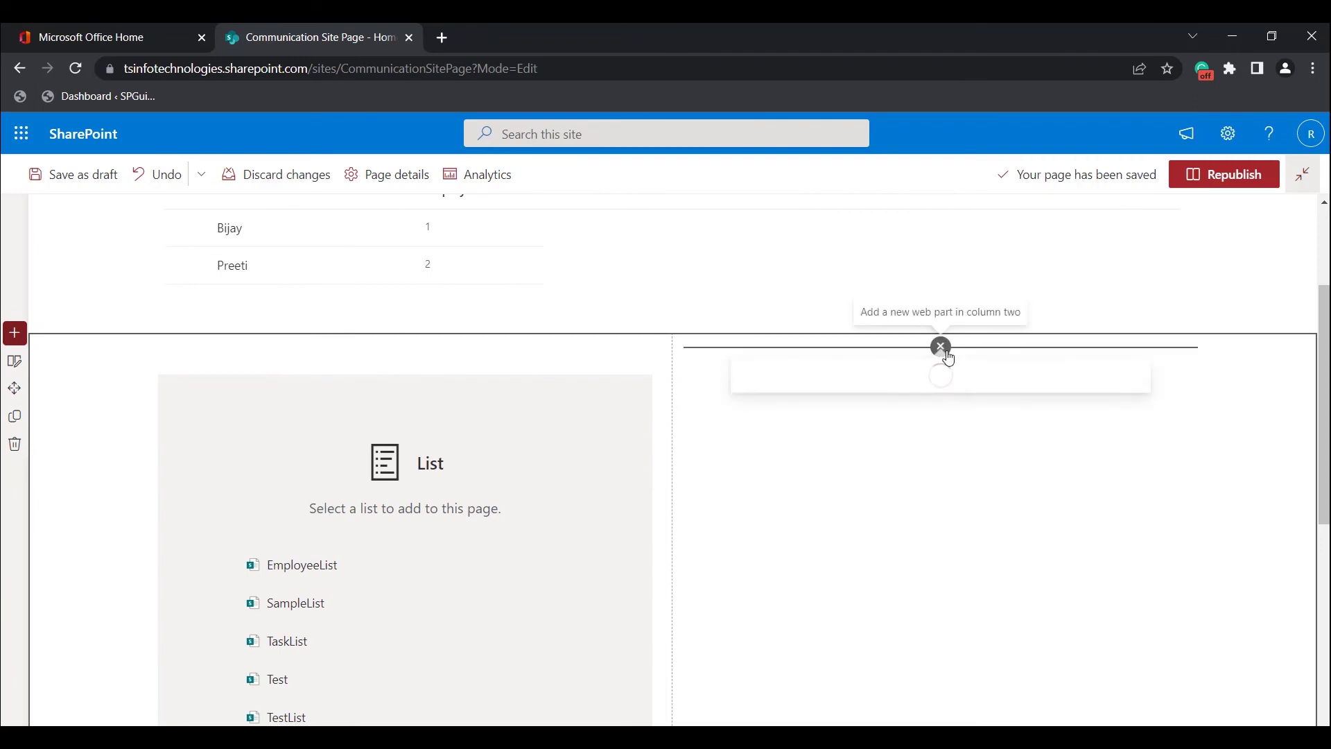
Step: Add a List properties web part to the right column
click(941, 346)
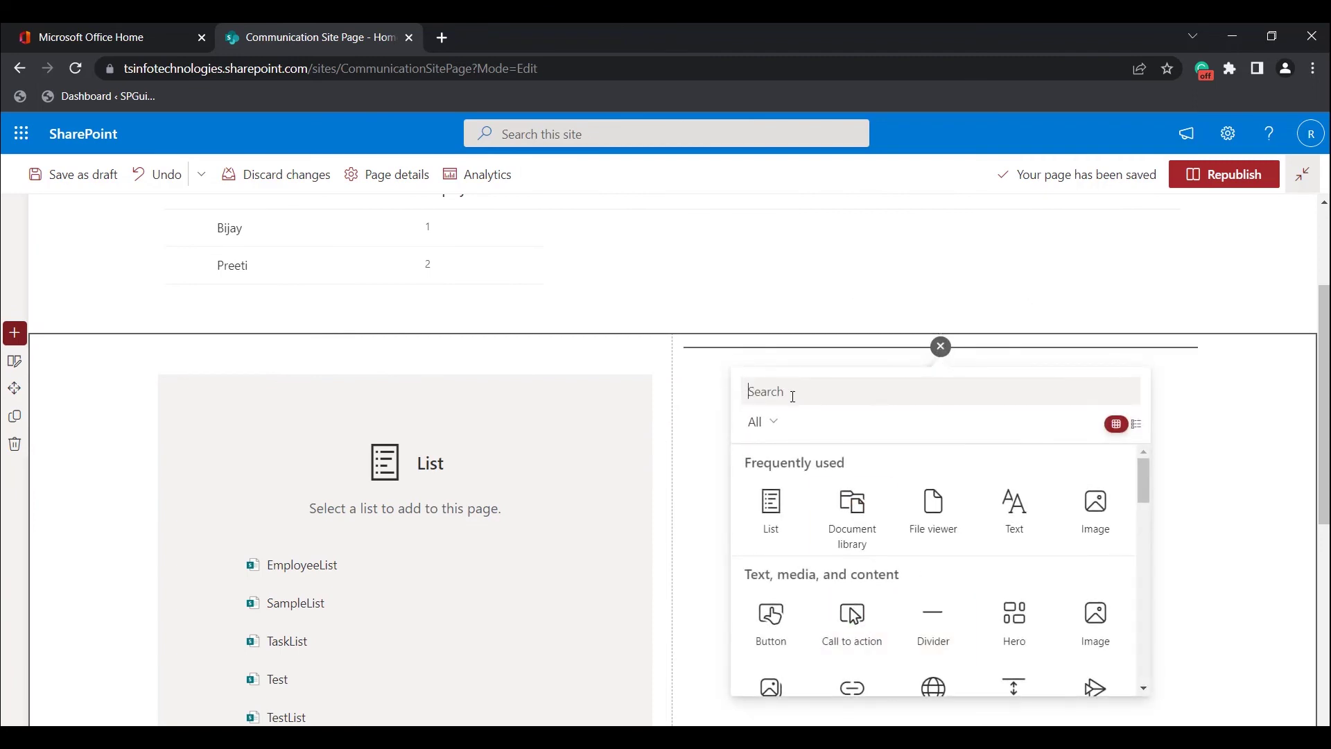
text(list)
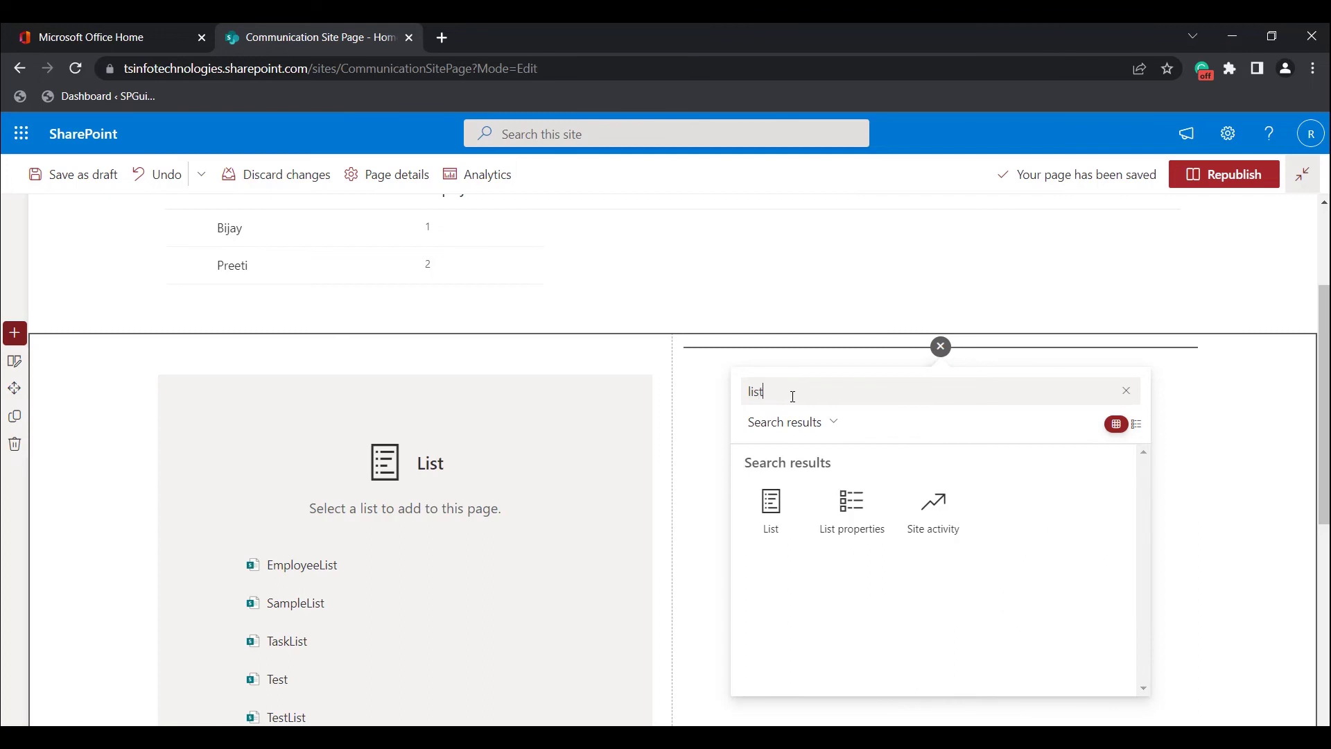
click(851, 510)
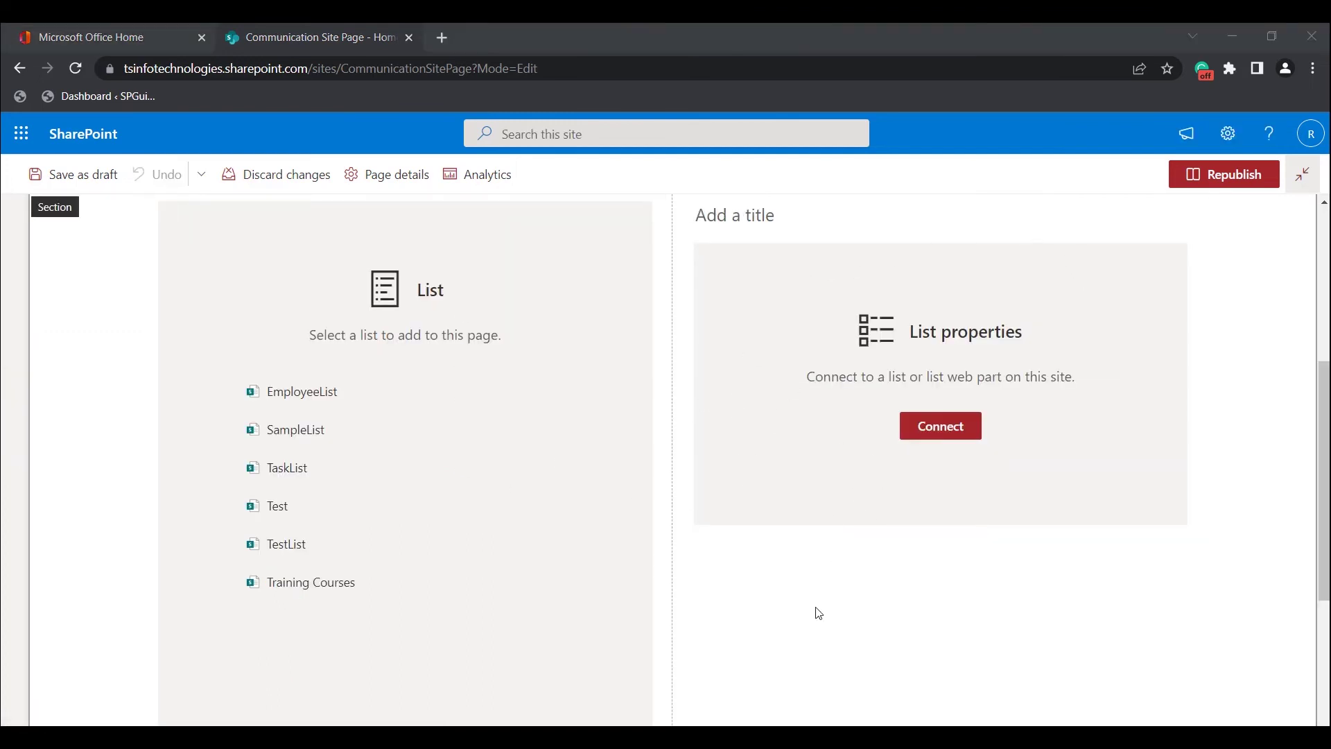
scroll(817, 613, up, 1)
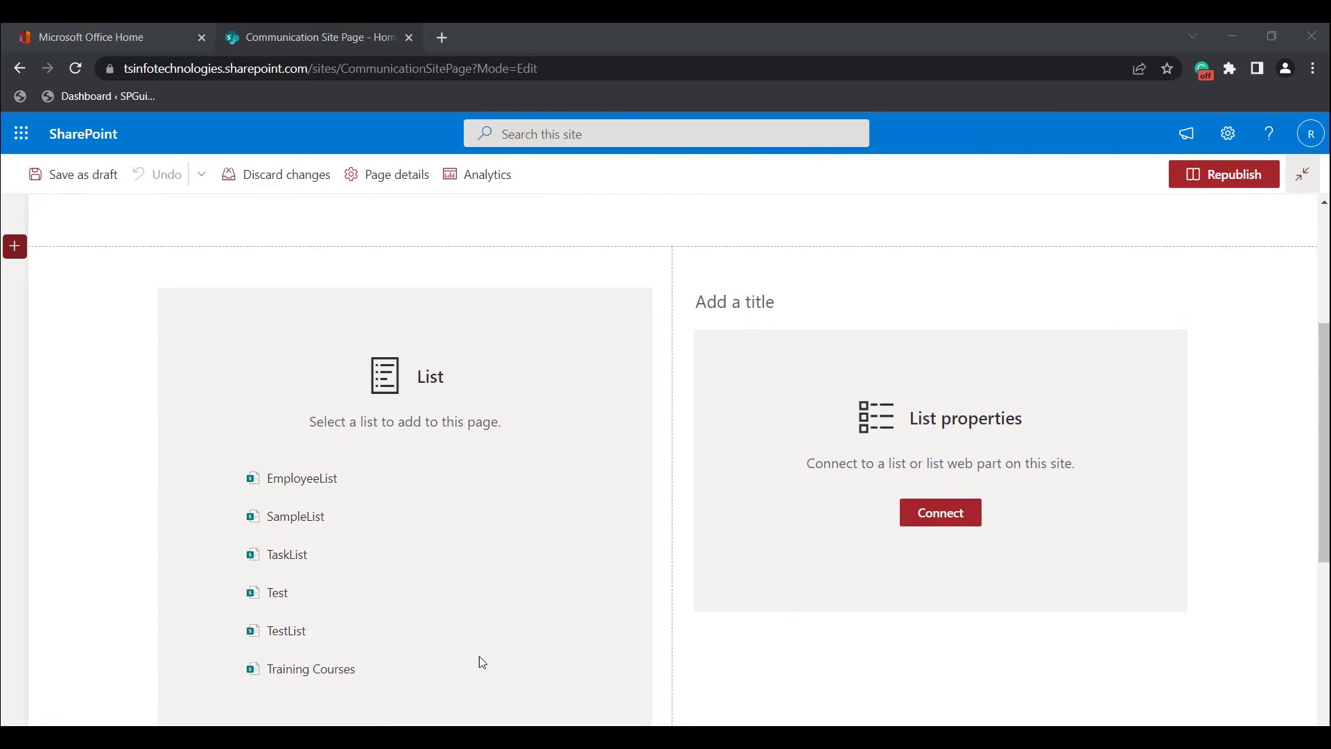
Step: Connect the List properties web part to the EmployeeList source
click(727, 259)
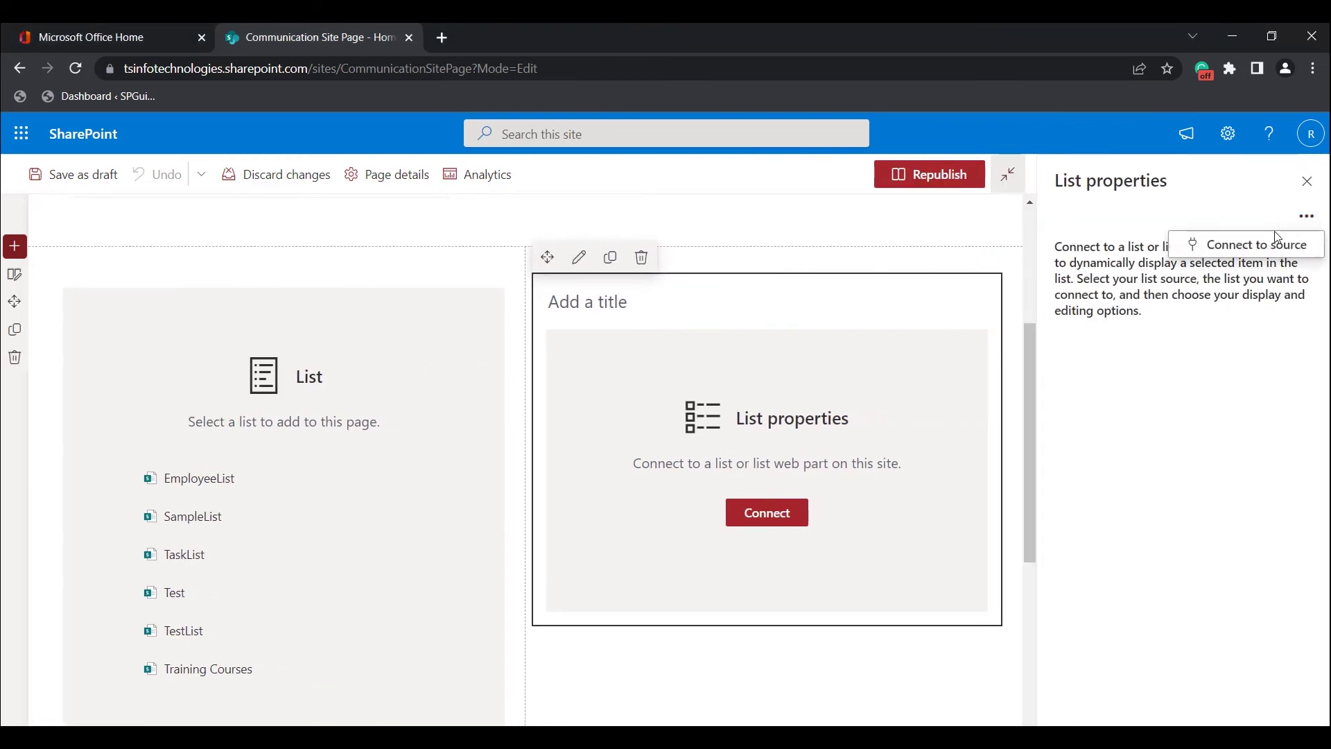
click(1259, 247)
click(1188, 354)
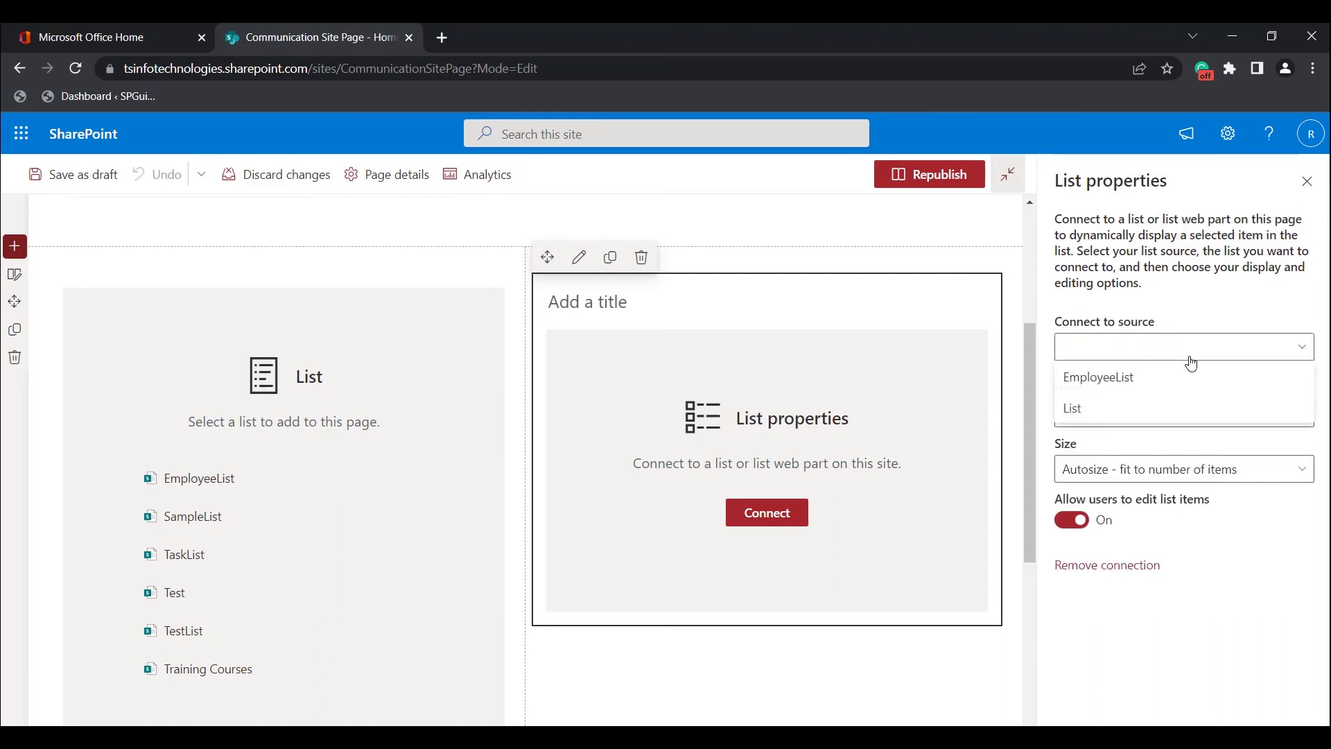
click(1120, 380)
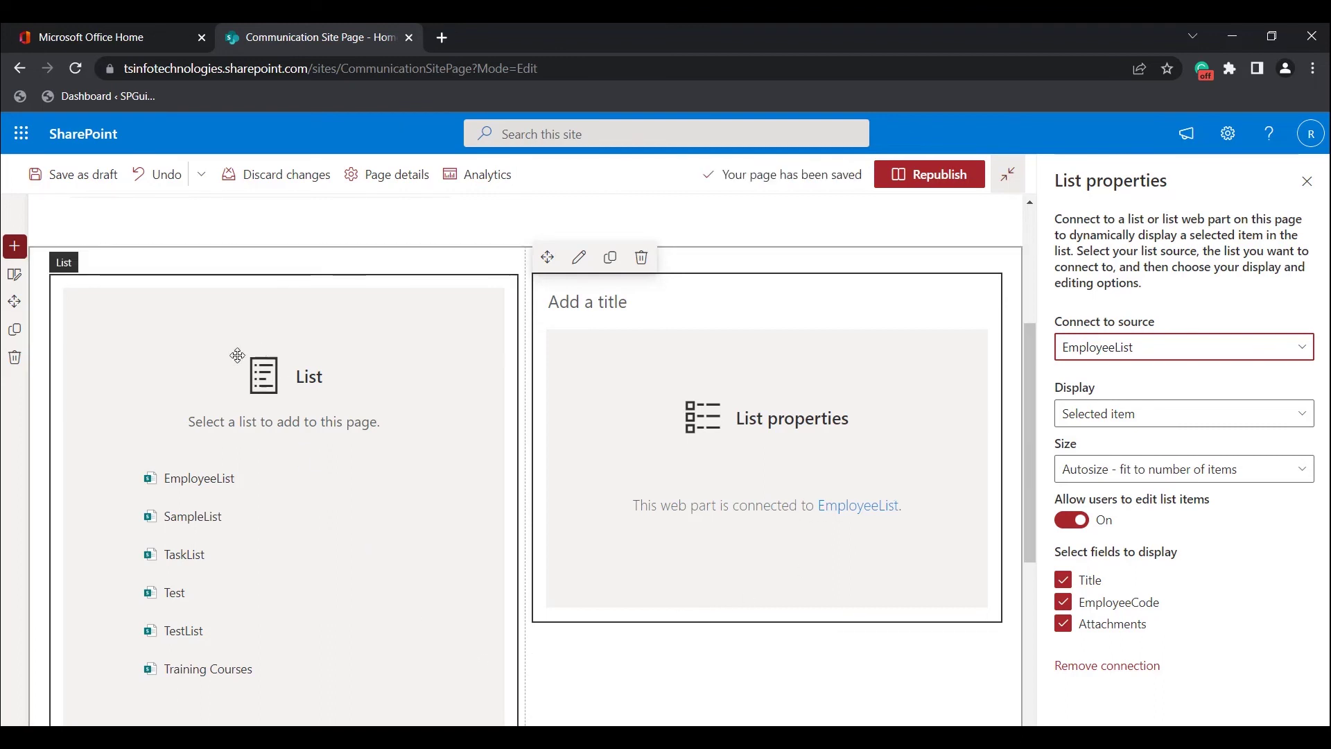
Step: Show EmployeeList in the left List web part and check its first employee row
click(200, 478)
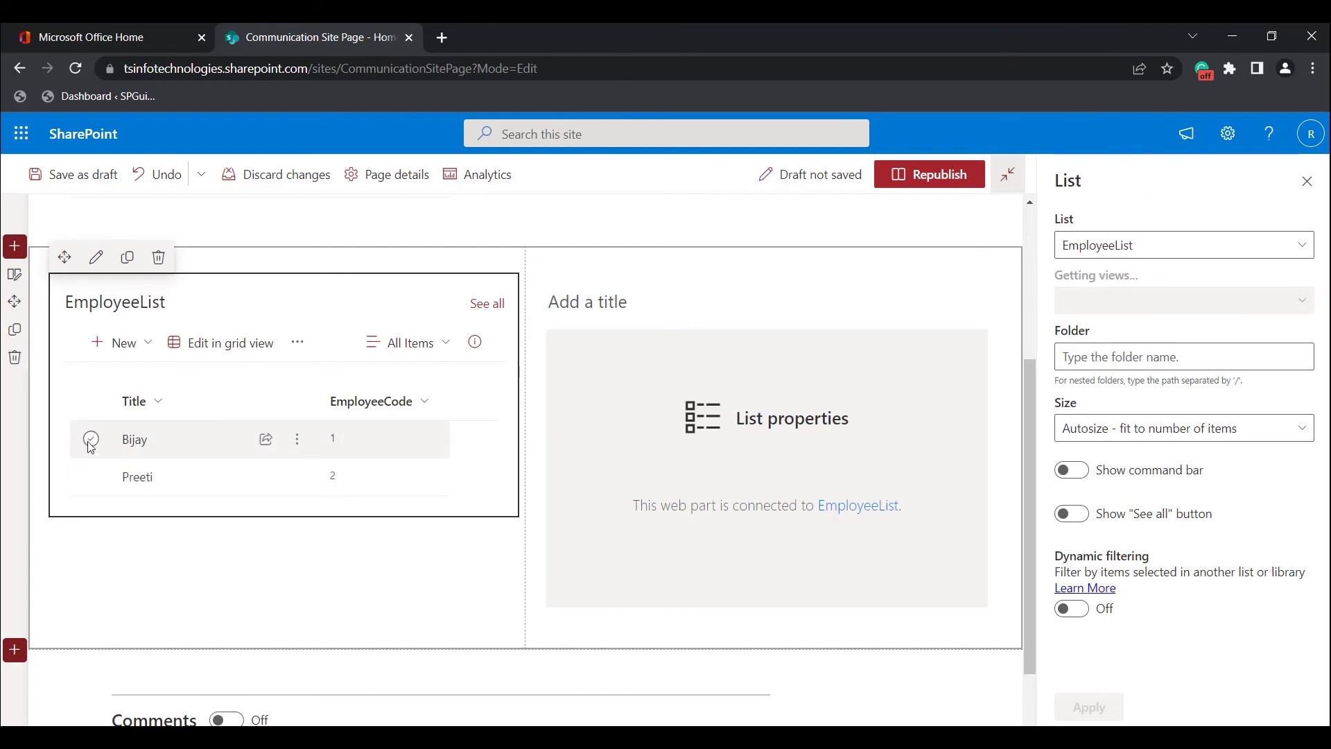
click(90, 441)
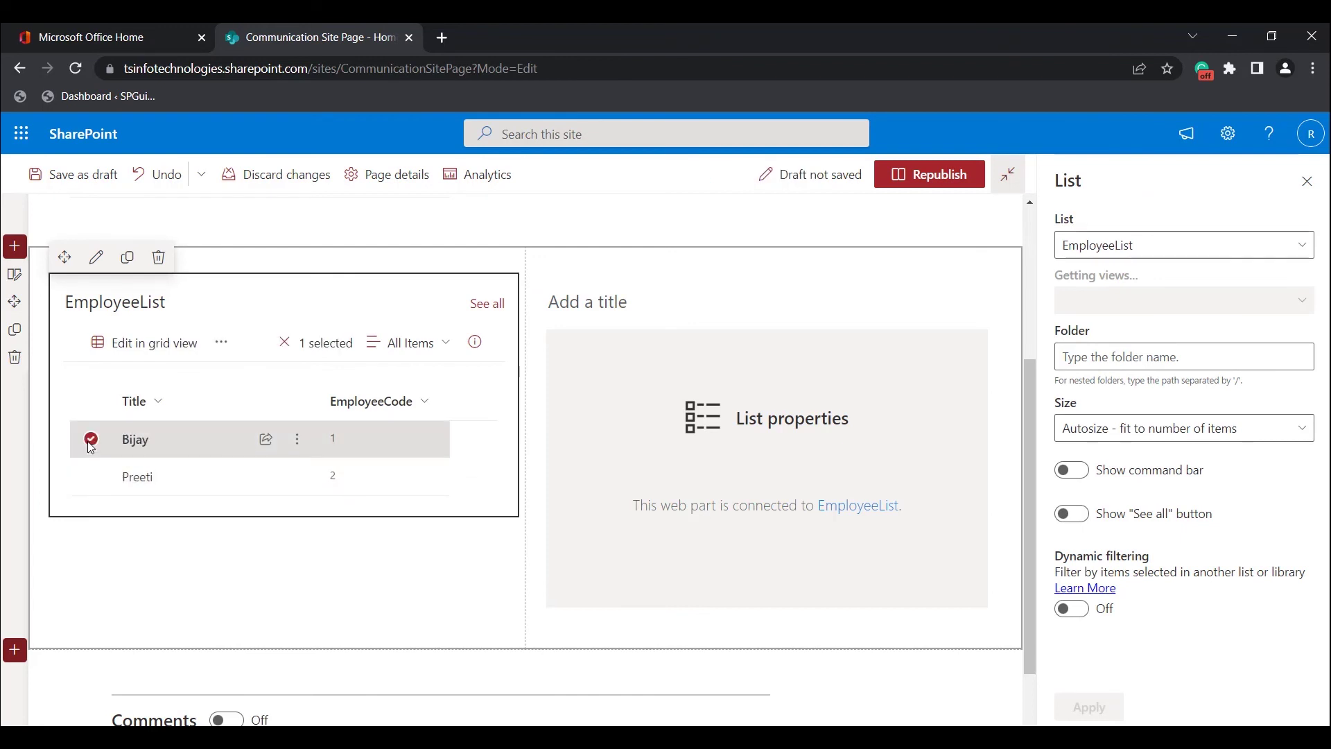
click(598, 416)
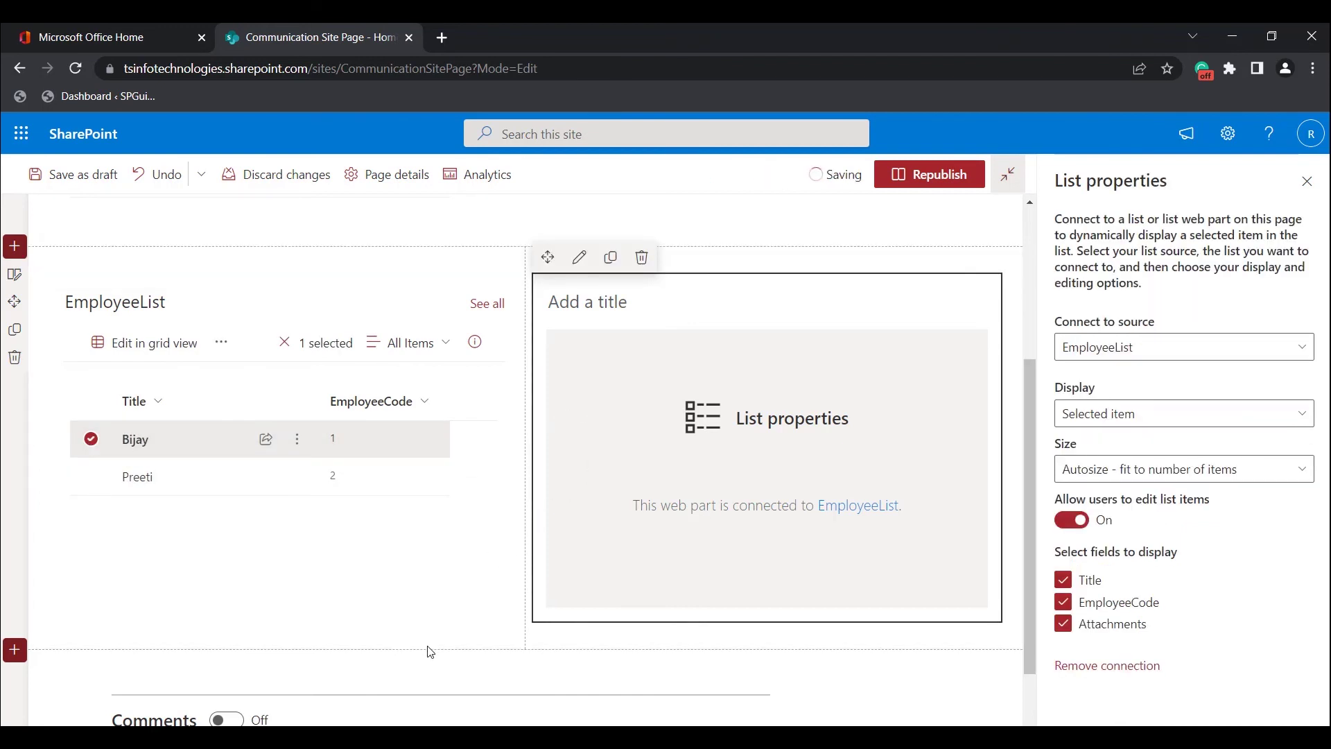
click(464, 653)
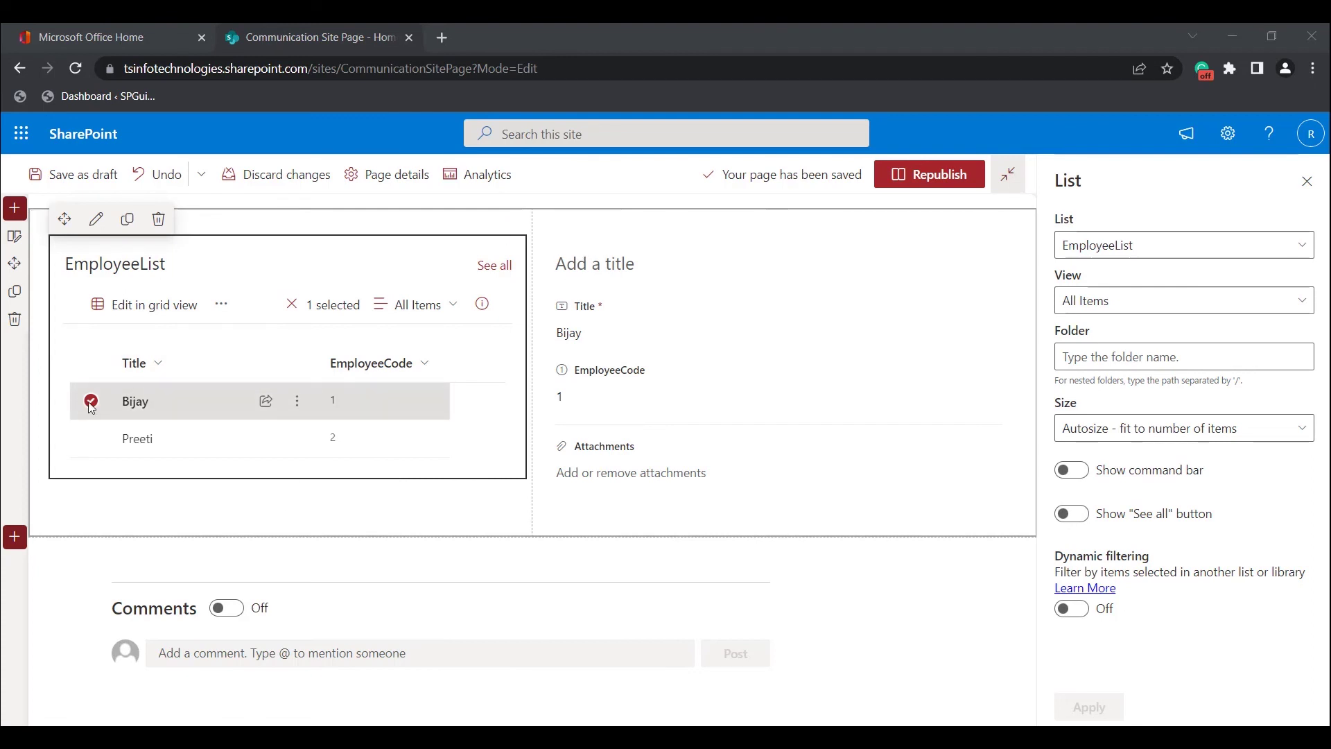
click(116, 444)
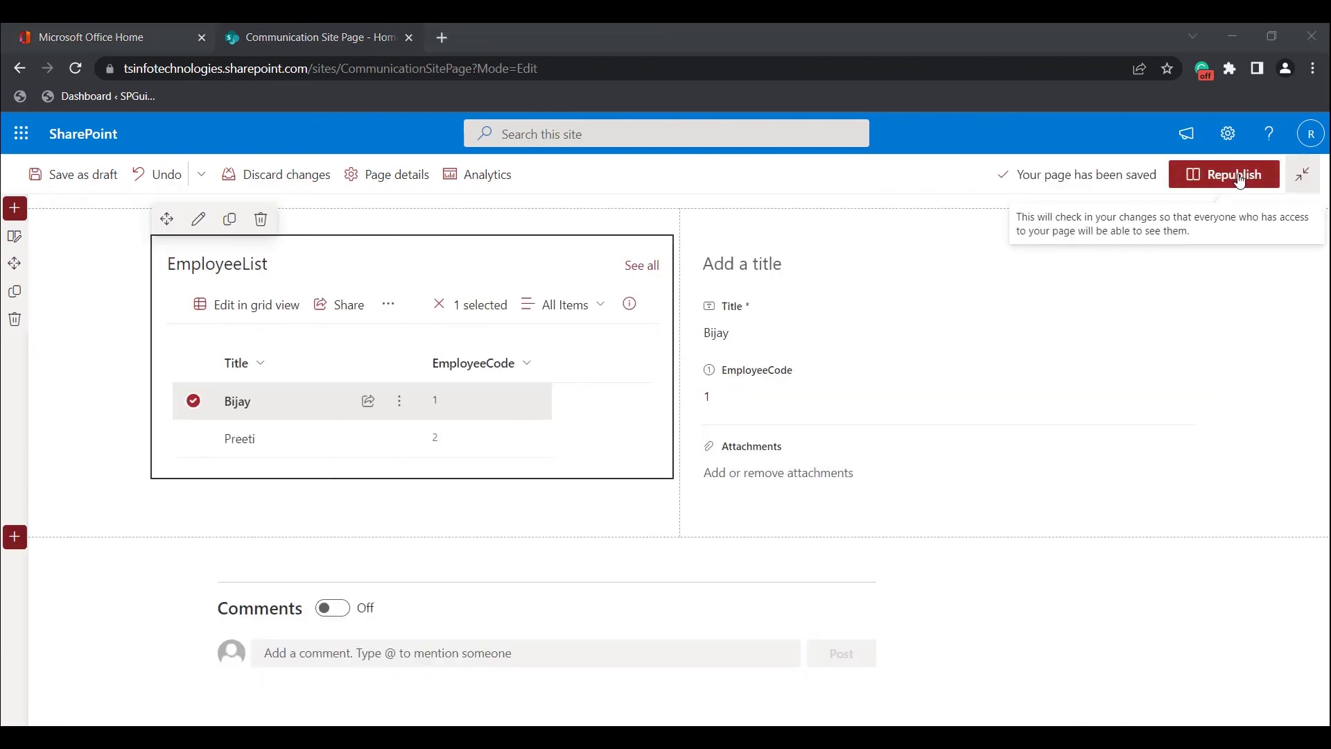
Step: Republish, then on the live page switch the checked row from the first to the second employee
click(1240, 179)
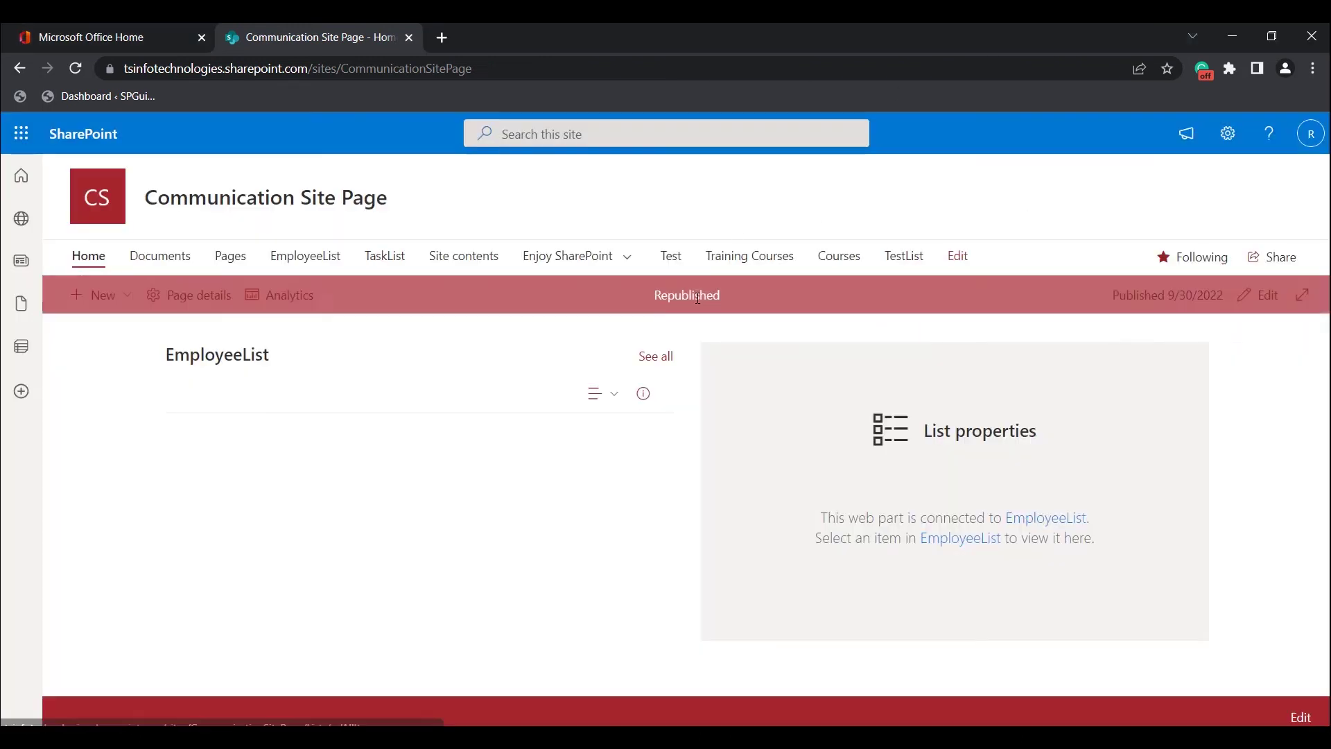
click(193, 491)
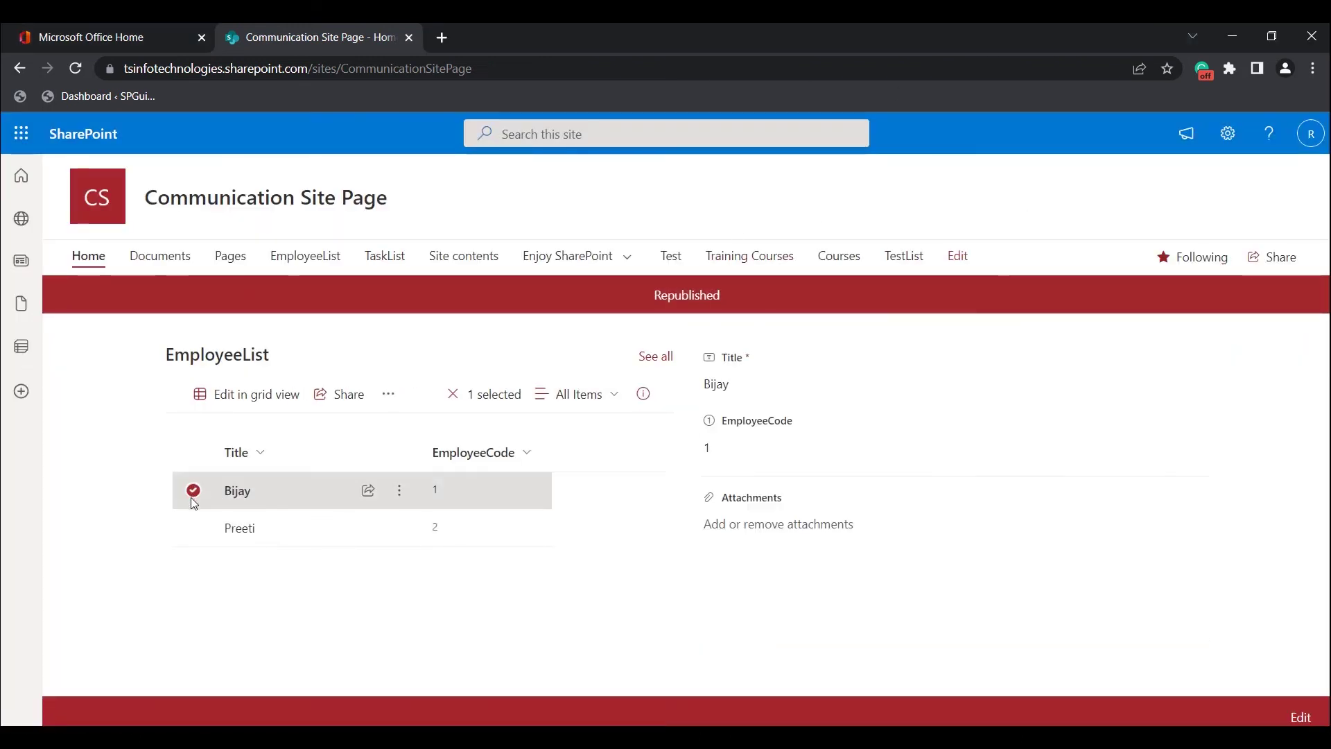
click(193, 491)
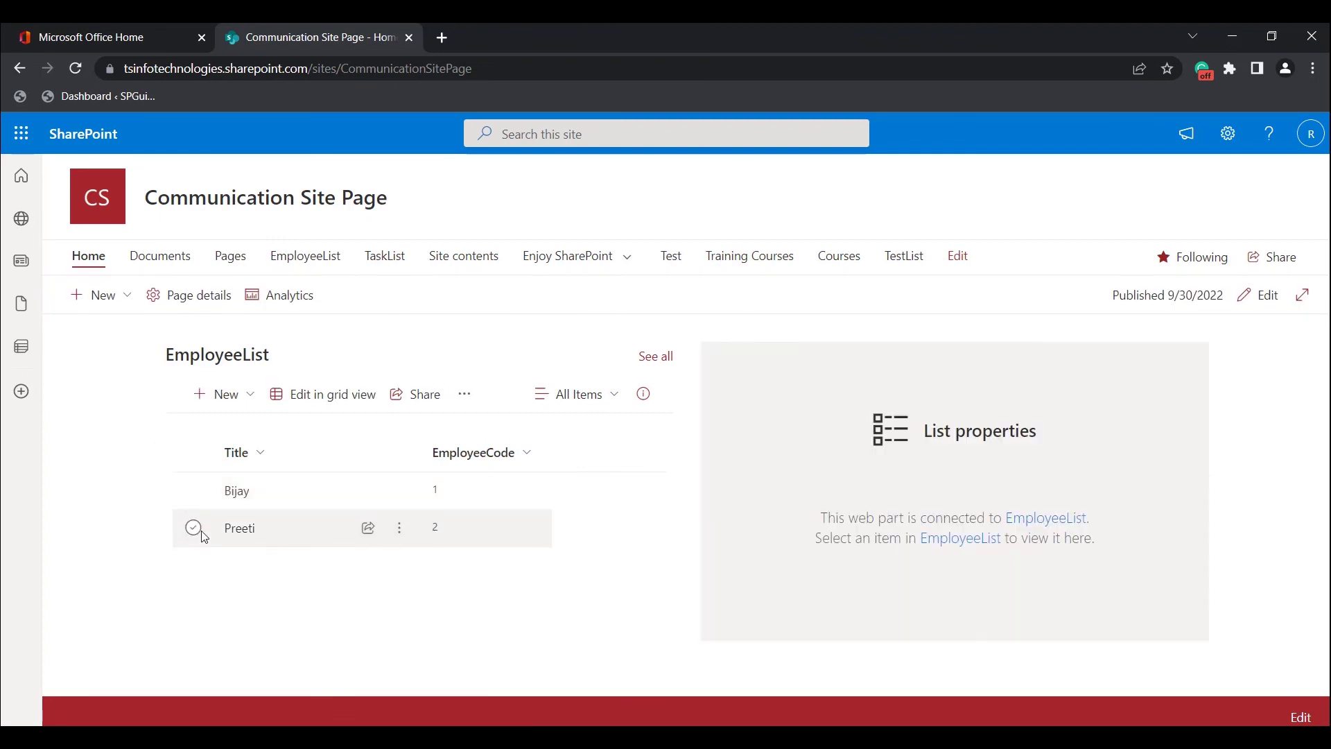
click(194, 527)
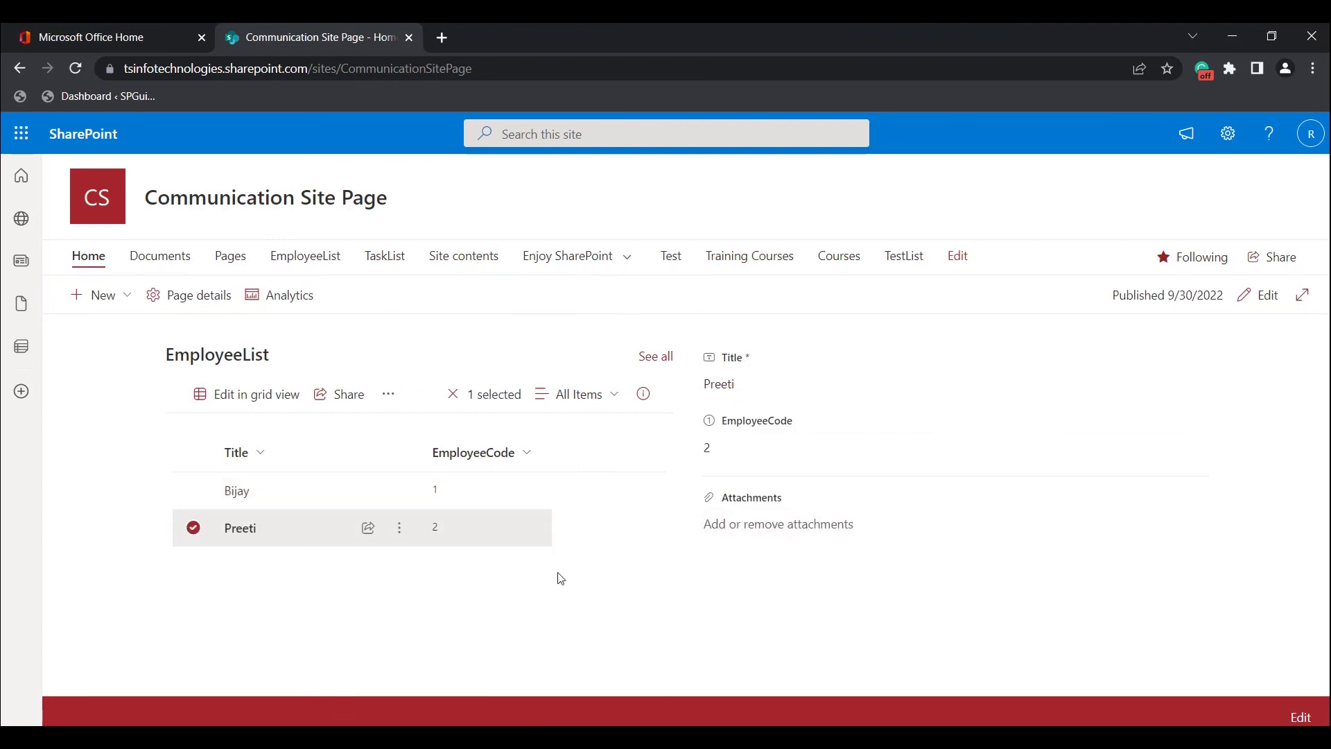
click(484, 652)
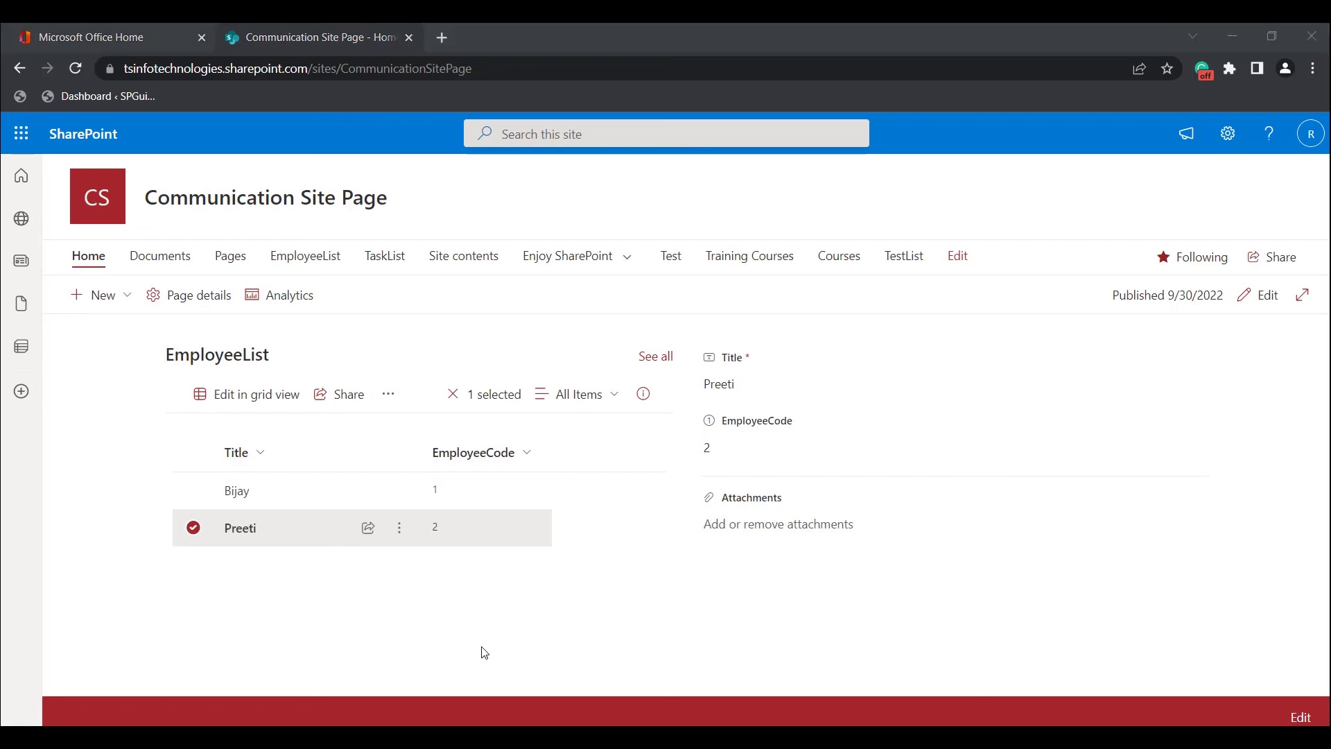